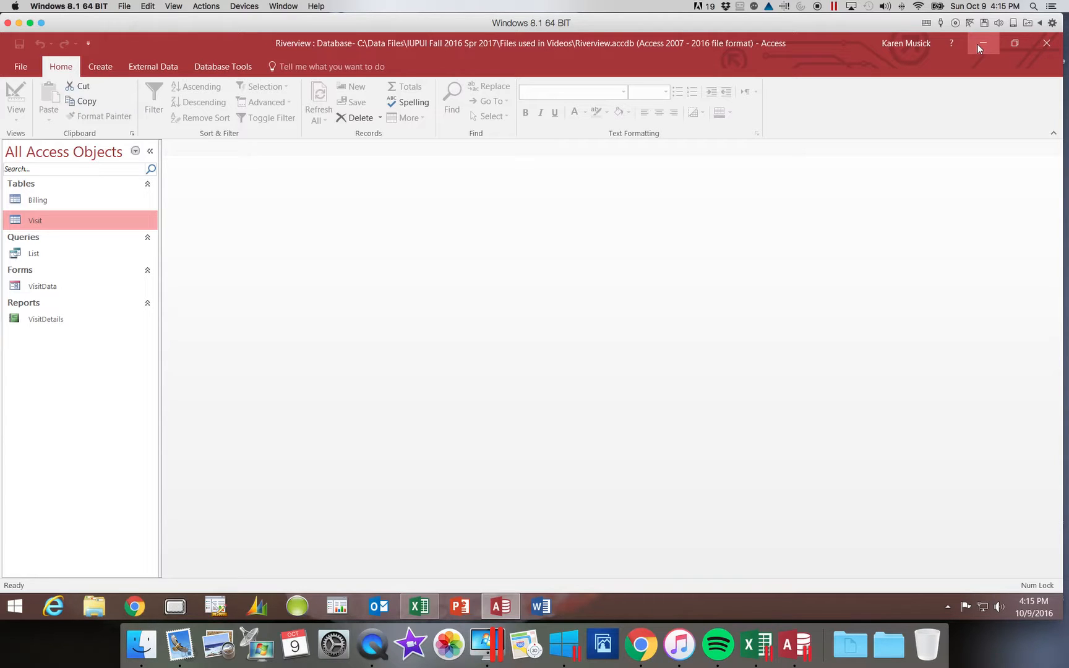
# Open the Billing table and start its first record with invoice number 42098, visit ID 1002 and invoice date 11/09/2016
pyautogui.doubleClick(36, 202)
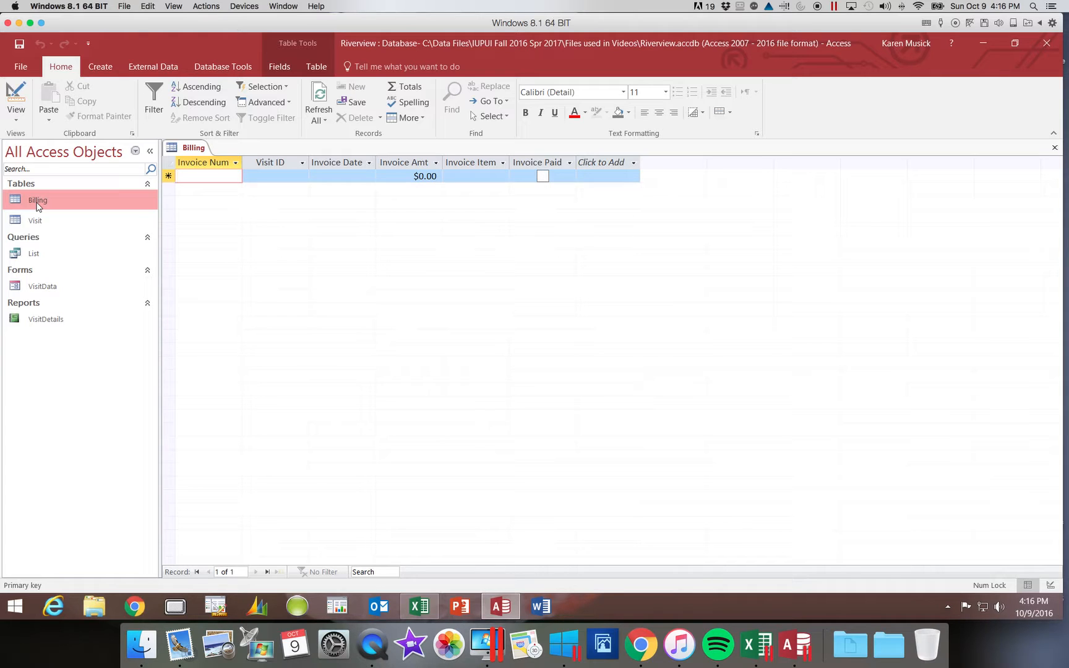
pyautogui.write('420')
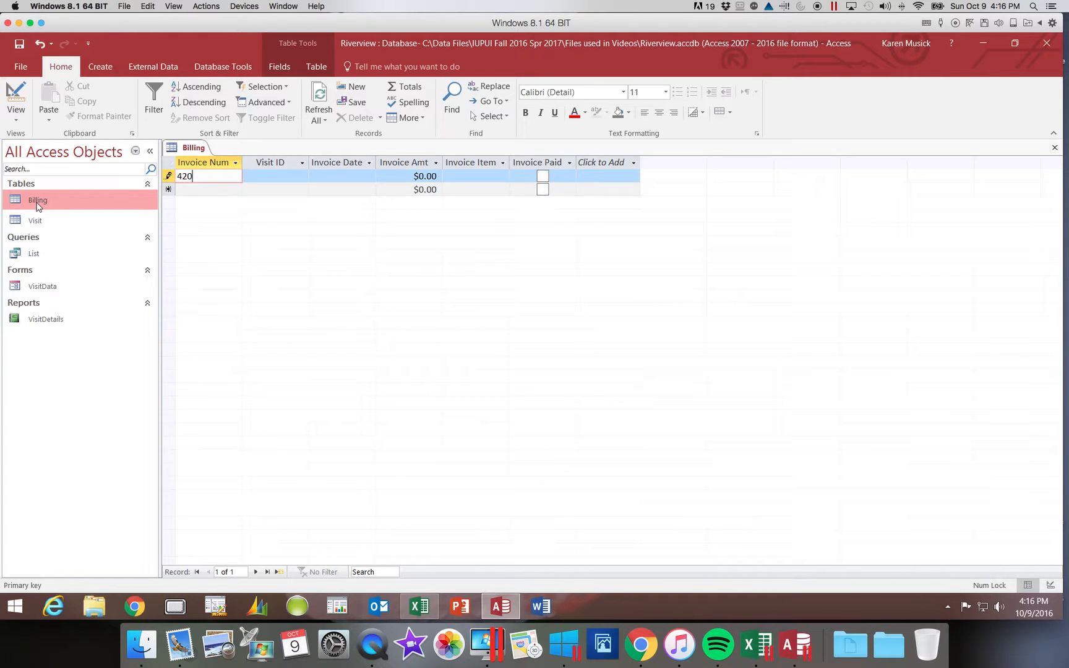
pyautogui.write('98')
pyautogui.press('Tab')
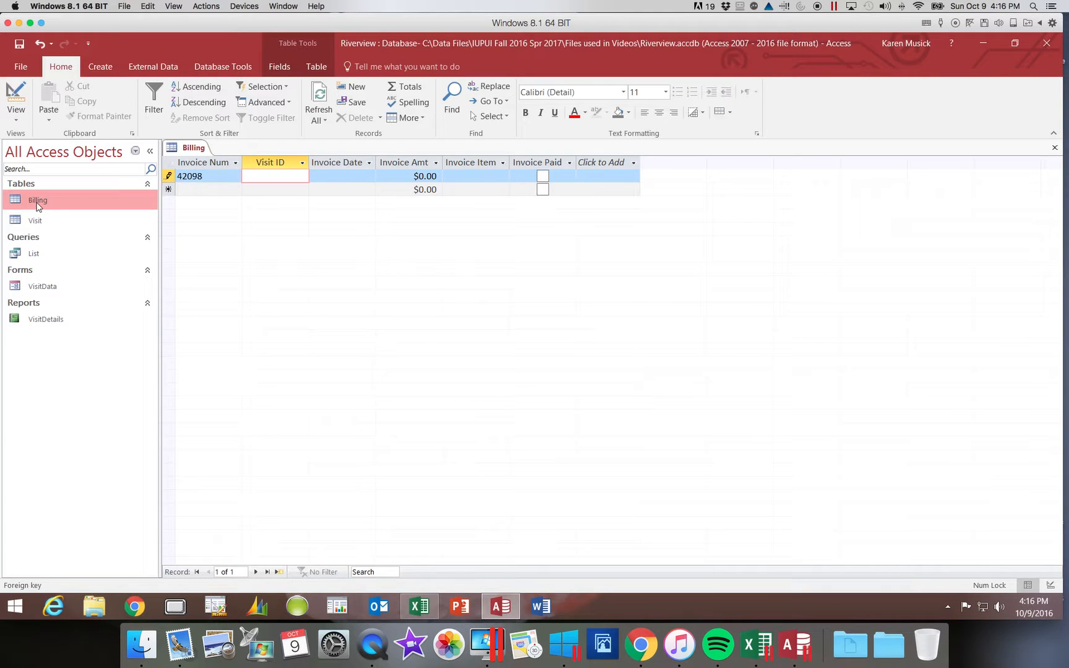
pyautogui.write('1002')
pyautogui.press('Tab')
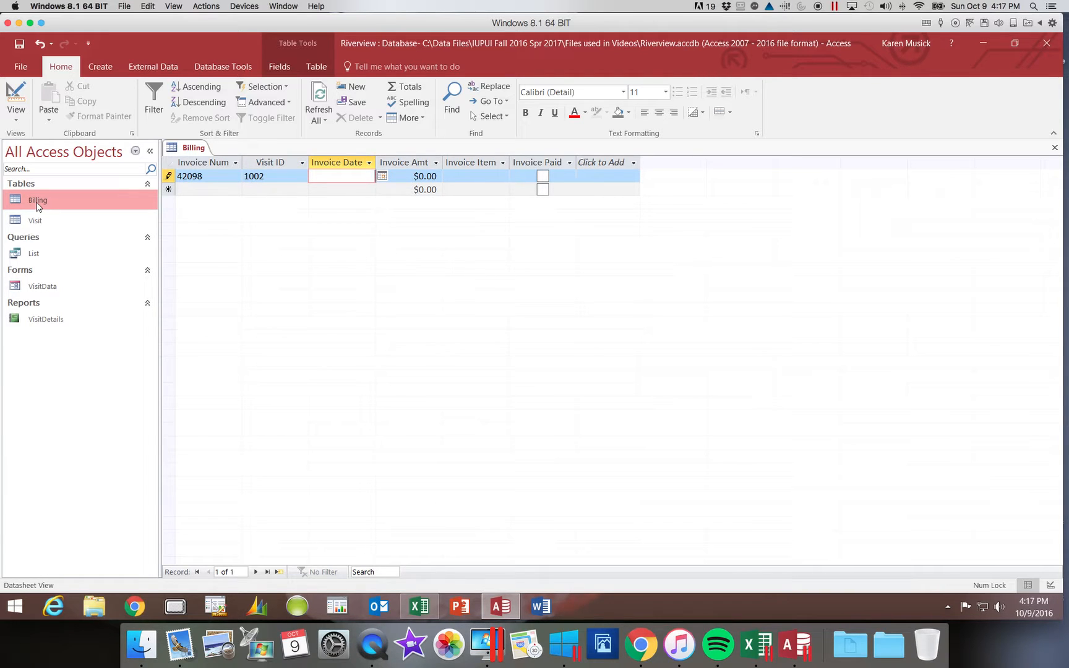
pyautogui.write('11/9/16')
pyautogui.press('Tab')
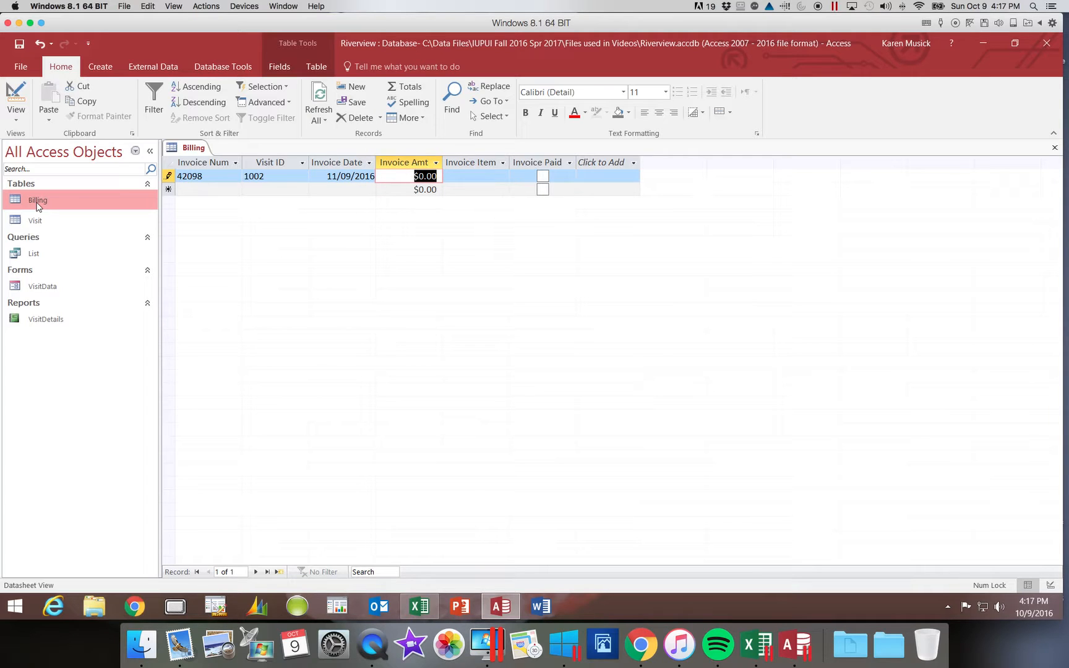
# Complete the record for invoice 42098 with amount $50 and item "Lab work", and mark it as paid
pyautogui.write('50')
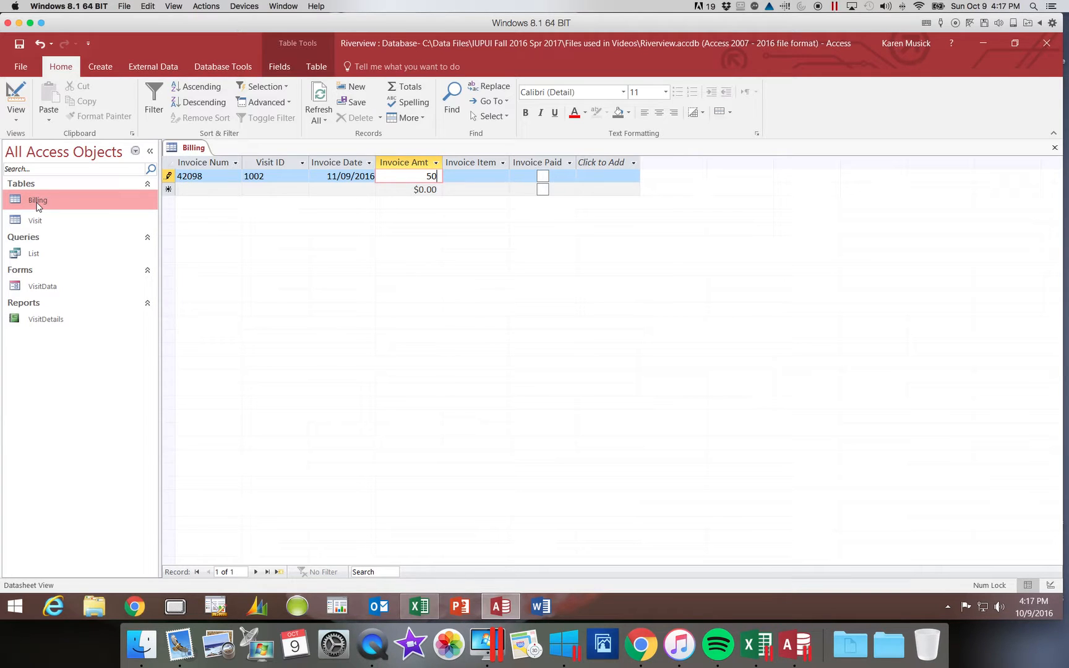
pyautogui.press('Tab')
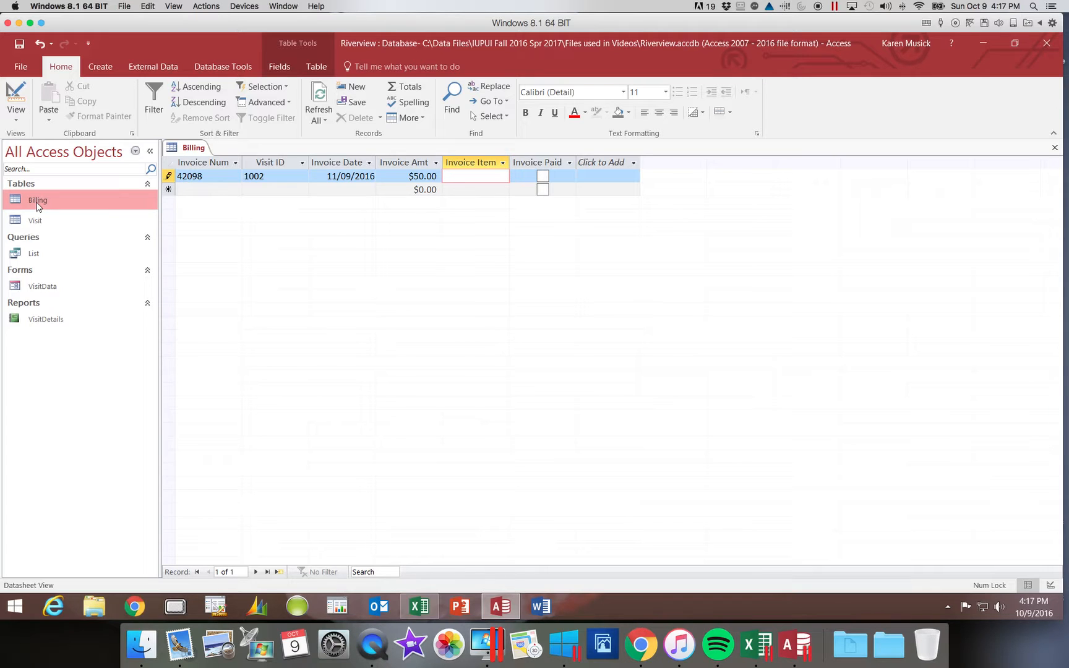
pyautogui.write('Lab work')
pyautogui.press('Tab')
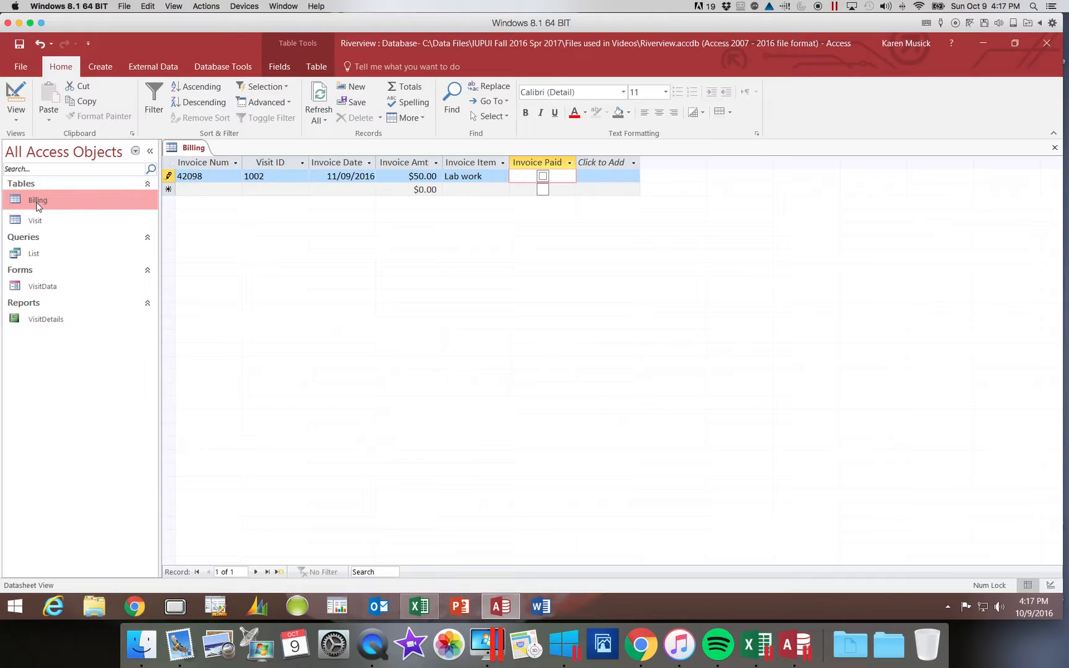
pyautogui.press('space')
pyautogui.press('Tab')
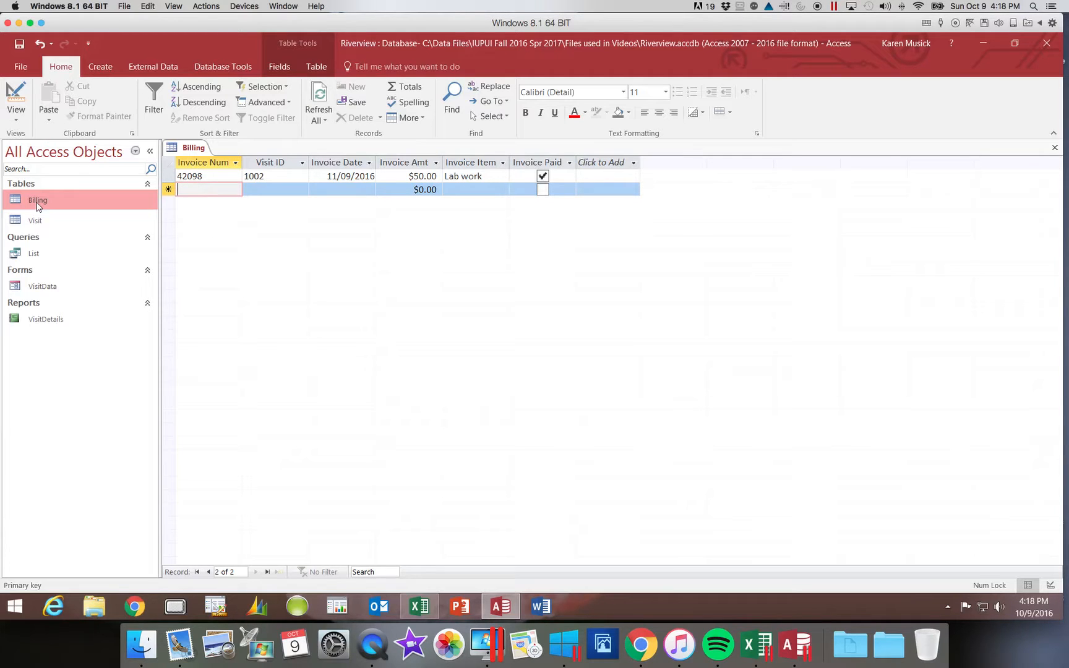
# Add an unpaid billing record: invoice 42125, visit ID 1012, date 11/21/2016, amount $50, item "Off-site visit"
pyautogui.write('42125')
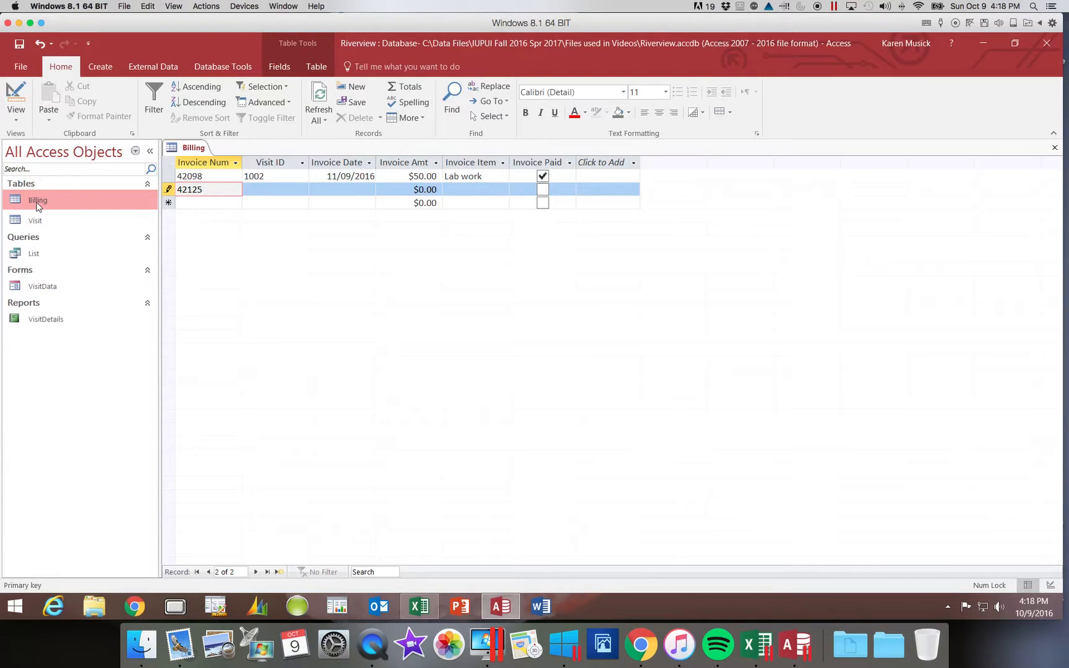
pyautogui.press('Tab')
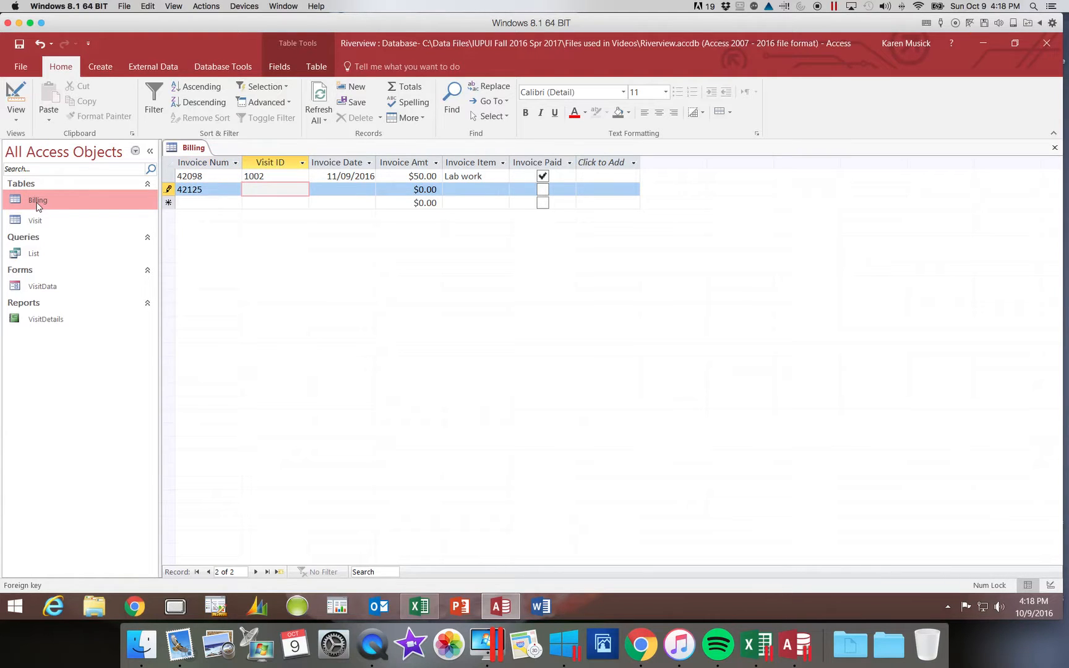
pyautogui.write('1012')
pyautogui.press('Tab')
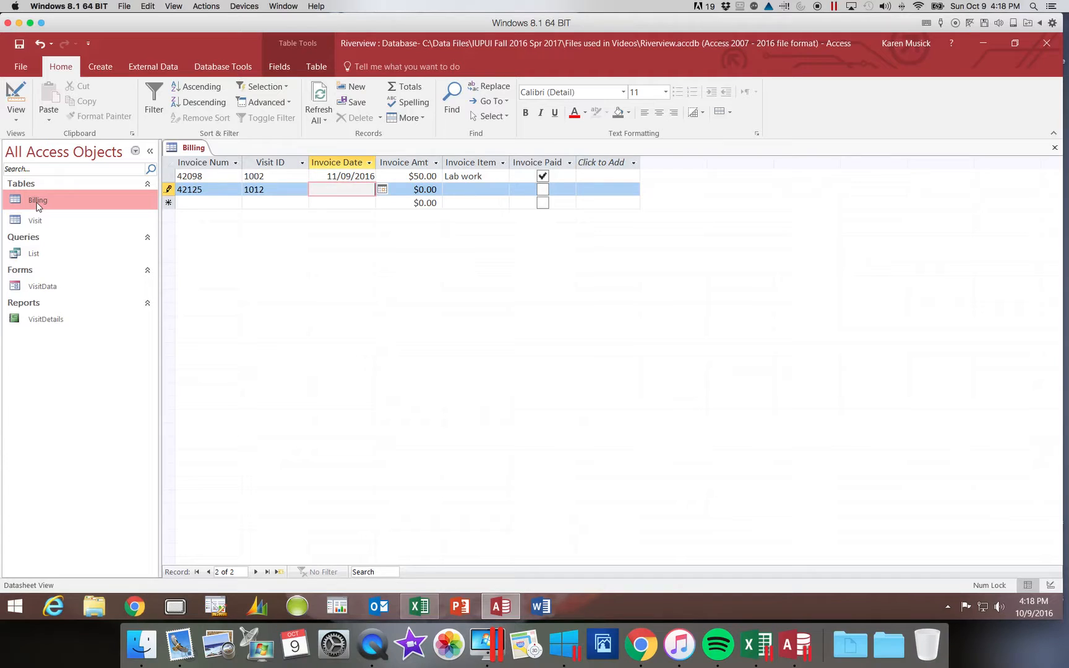
pyautogui.write('11/21/16')
pyautogui.press('Tab')
pyautogui.write('50')
pyautogui.press('Tab')
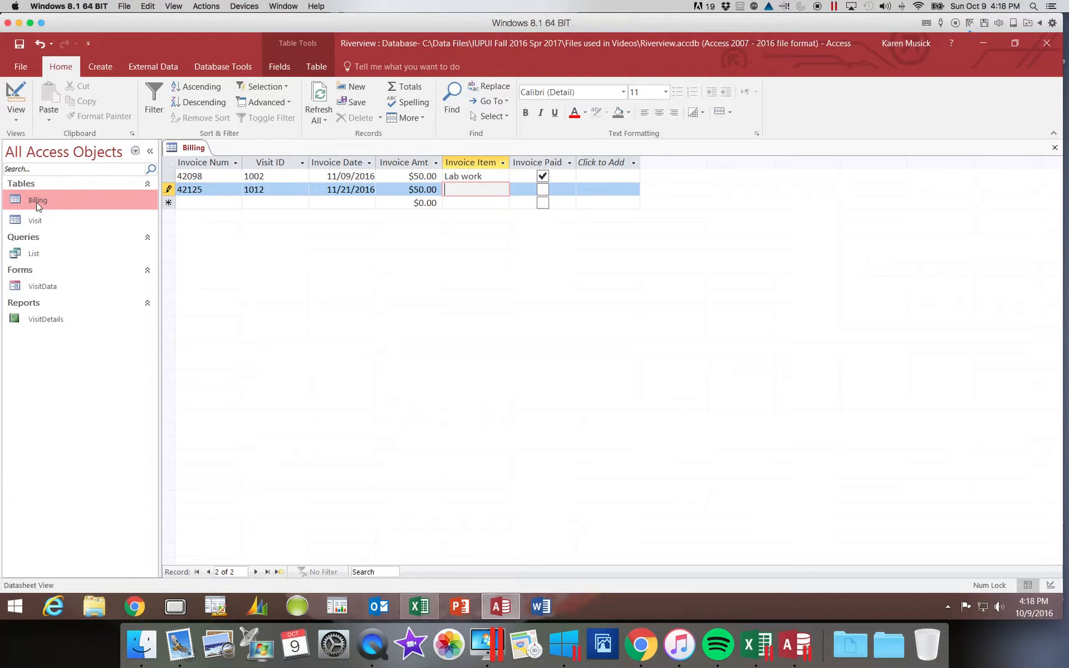
pyautogui.write('Off-site visit')
pyautogui.press('Tab')
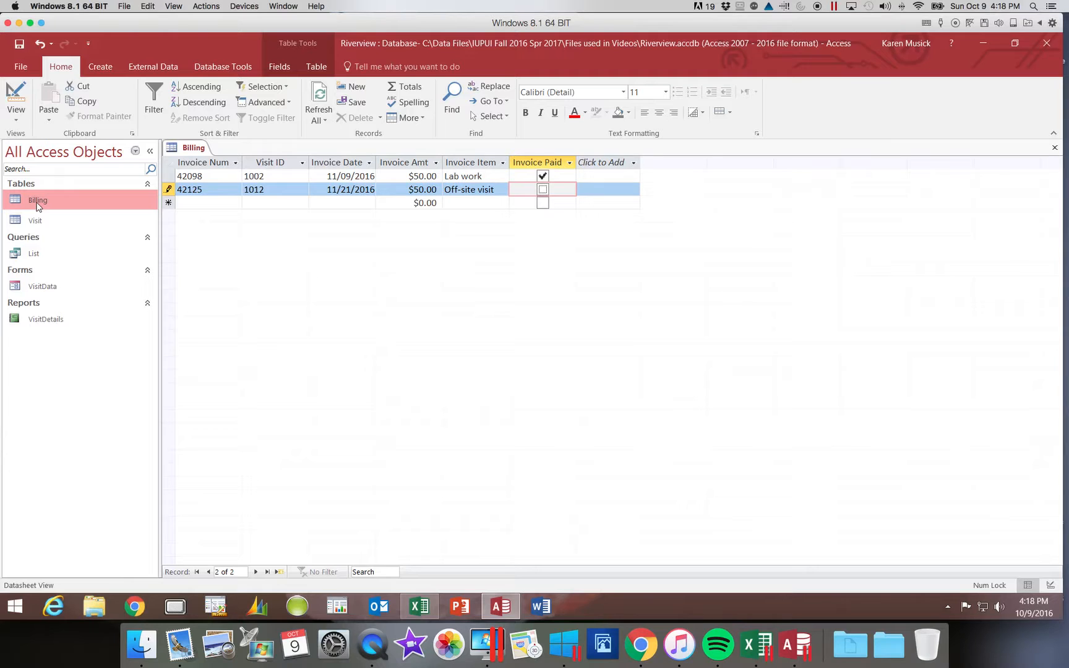
pyautogui.press('Tab')
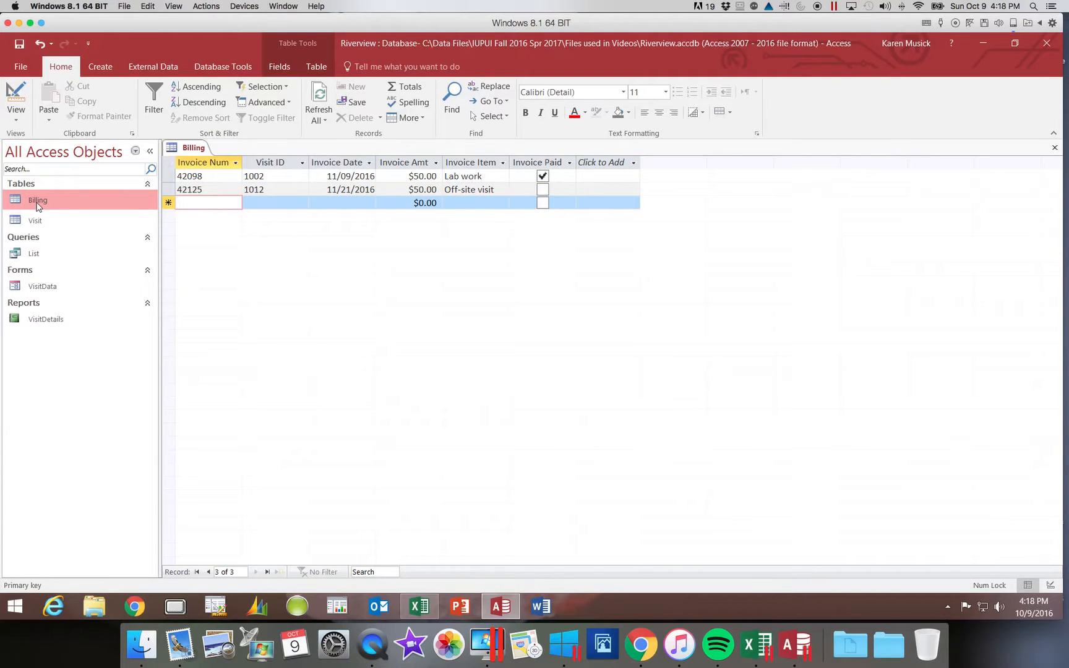
# Add a paid billing record: invoice 42271, visit ID 1077, date 12/15/2016, amount $45, item "Flea & tick medications"
pyautogui.write('42271')
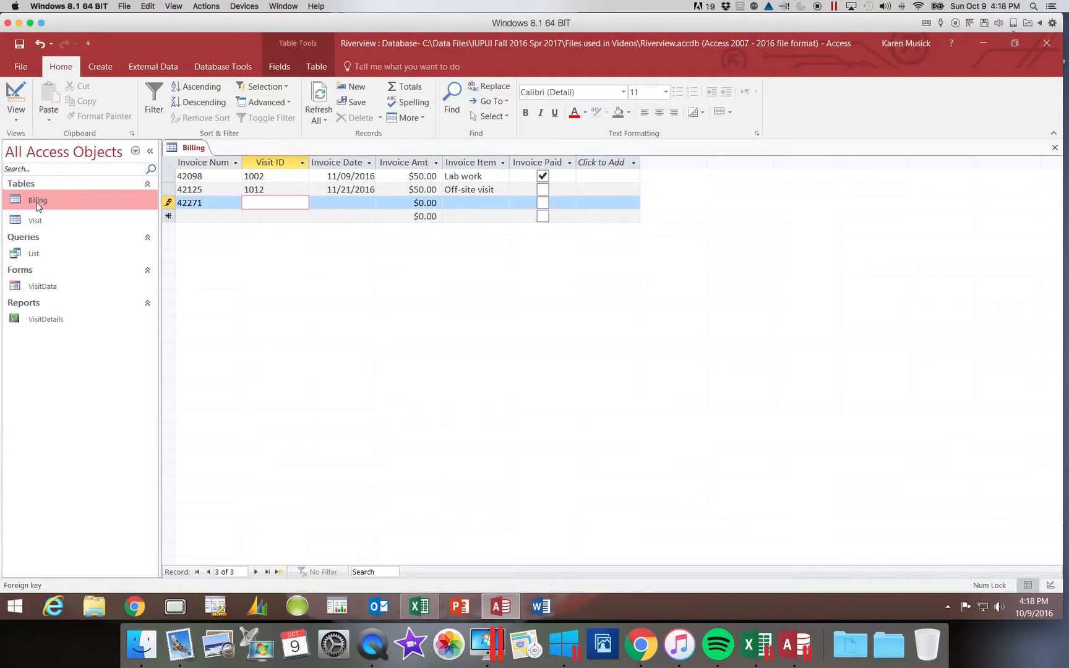
pyautogui.write('1077')
pyautogui.press('Tab')
pyautogui.write('12/15/16')
pyautogui.press('Tab')
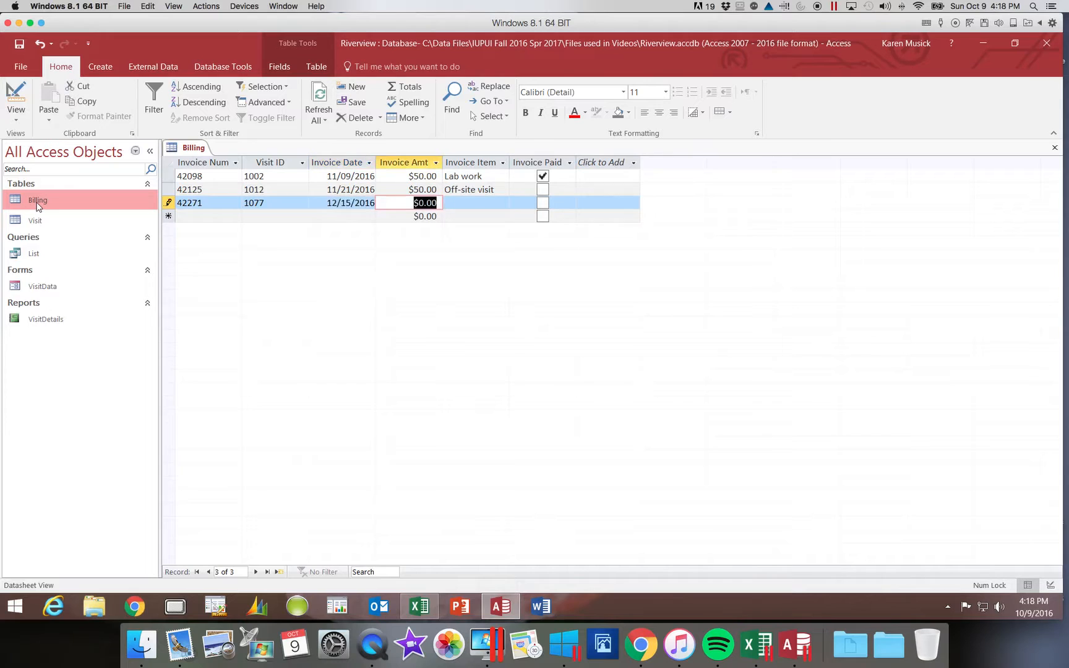
pyautogui.write('45')
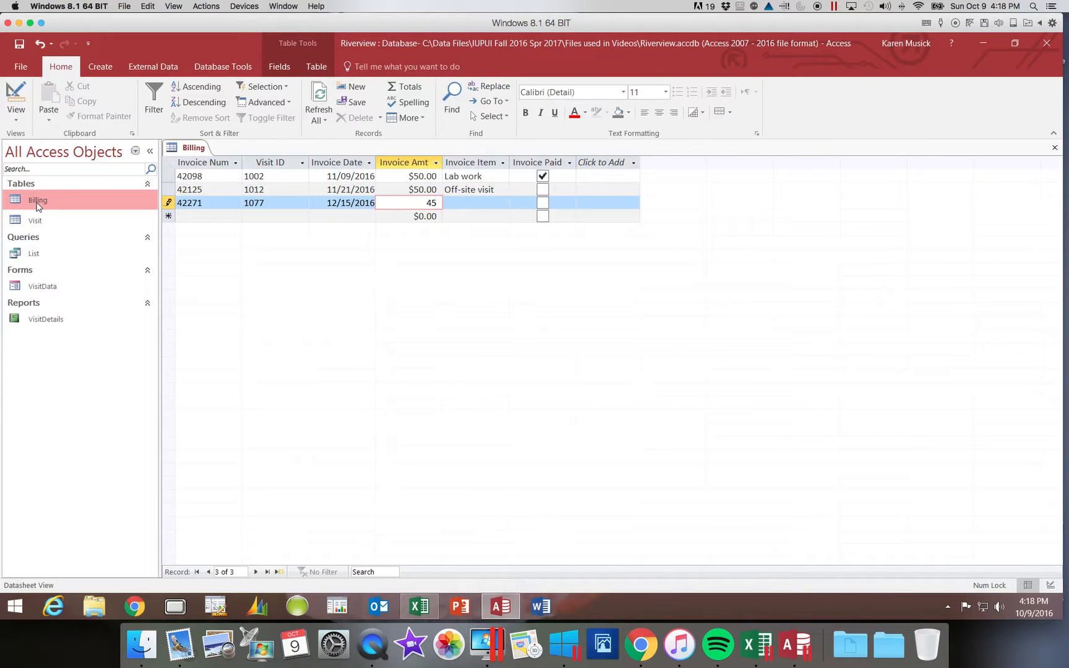
pyautogui.press('Tab')
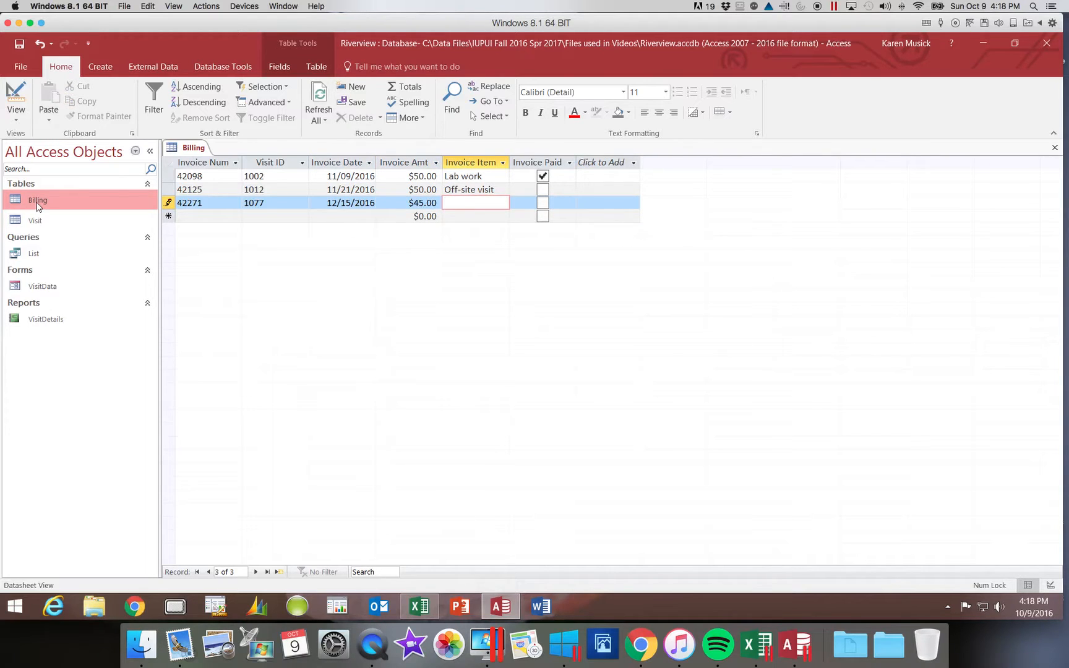
pyautogui.write('Flea & tick medications')
pyautogui.press('Tab')
pyautogui.press('space')
pyautogui.press('Tab')
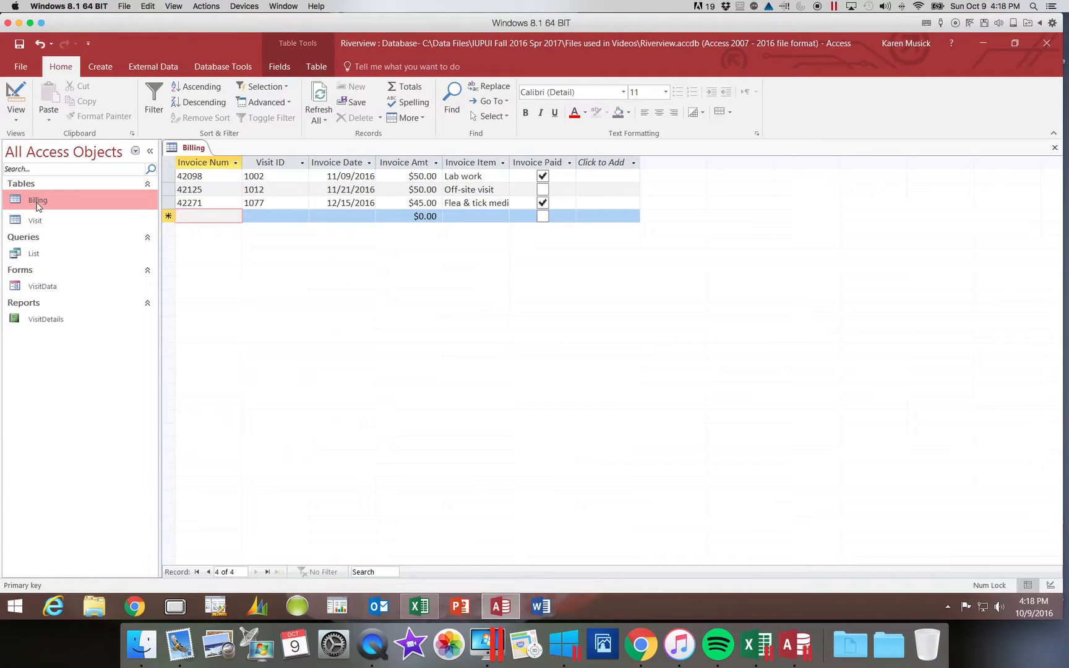
# Start a fourth billing record with invoice number 42518, visit ID 1181 and invoice date 01/26/2017
pyautogui.write('42')
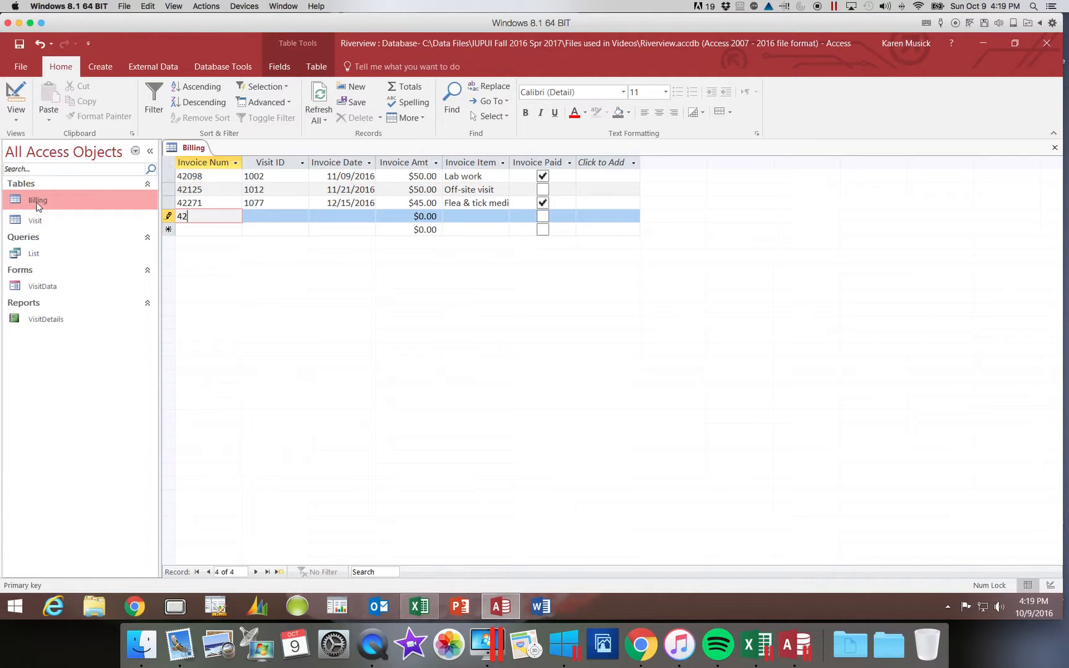
pyautogui.write('518')
pyautogui.press('Tab')
pyautogui.write('1181')
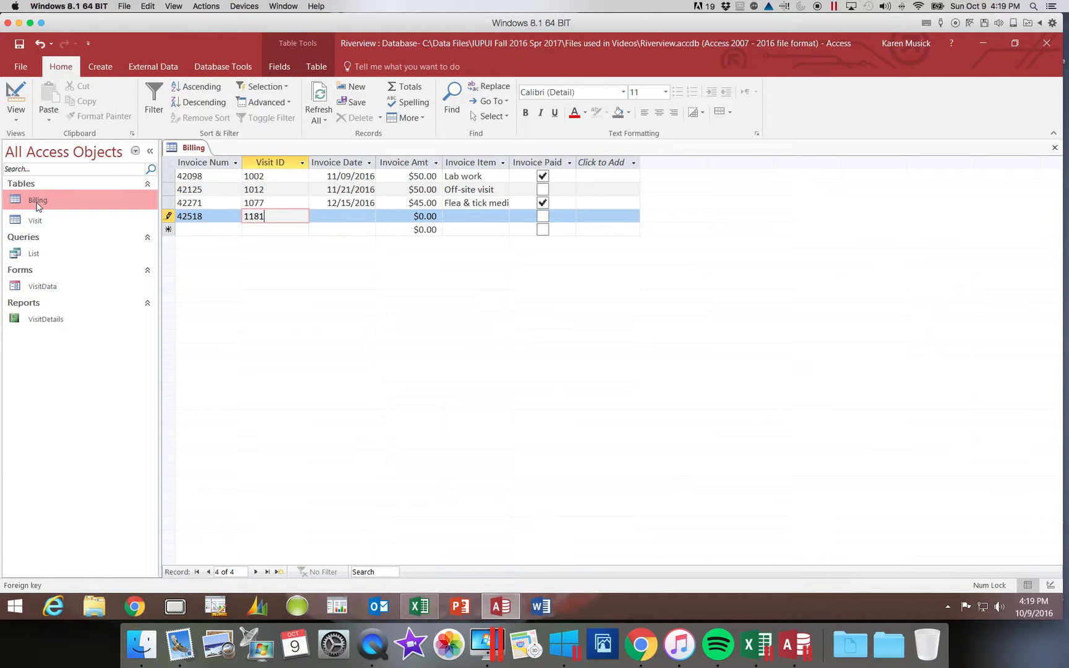
pyautogui.press('Tab')
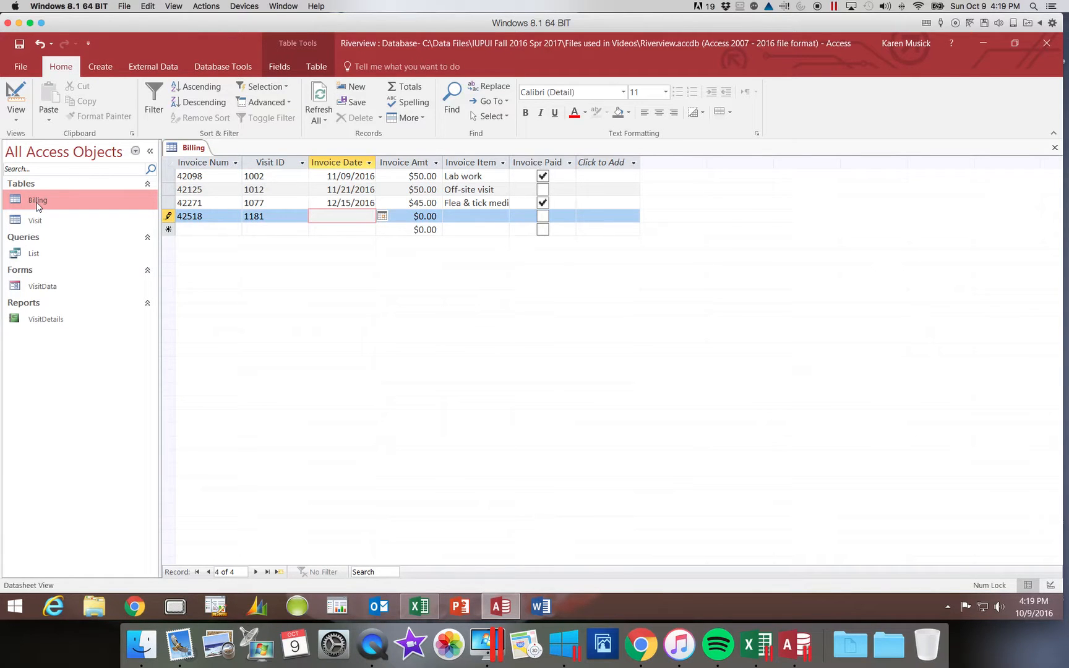
pyautogui.write('1/26/2017')
pyautogui.press('Tab')
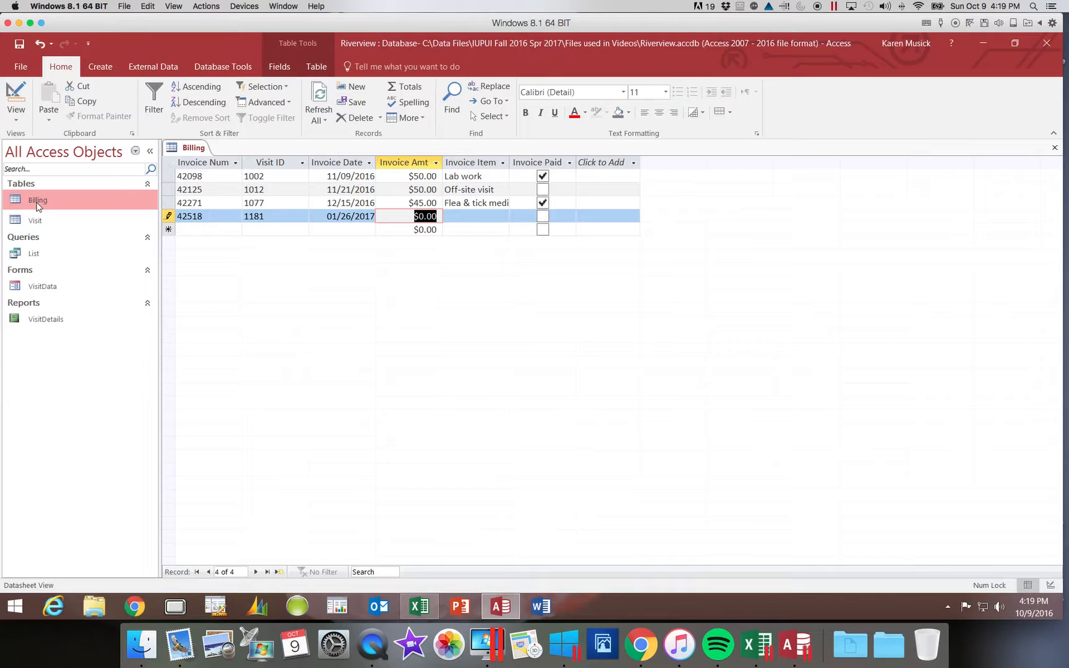
# Complete invoice 42518 with amount $35 and item "Heartworm medications", leave it unpaid, and close the Billing table
pyautogui.write('35')
pyautogui.press('Tab')
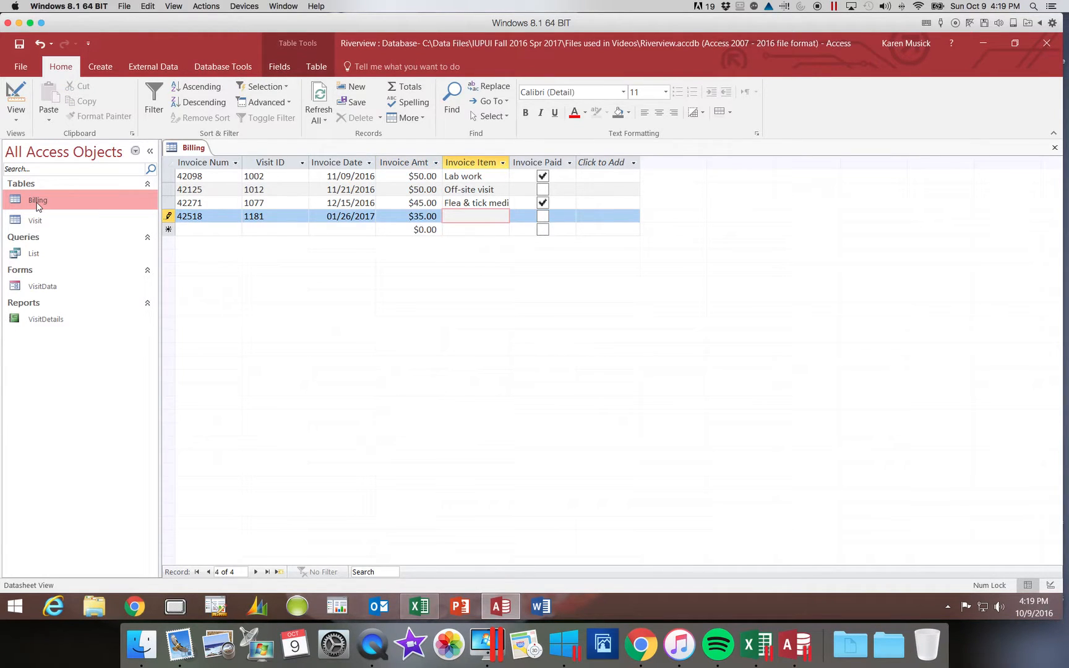
pyautogui.write('Heartwork')
pyautogui.press('BackSpace')
pyautogui.write('m medications')
pyautogui.press('Tab')
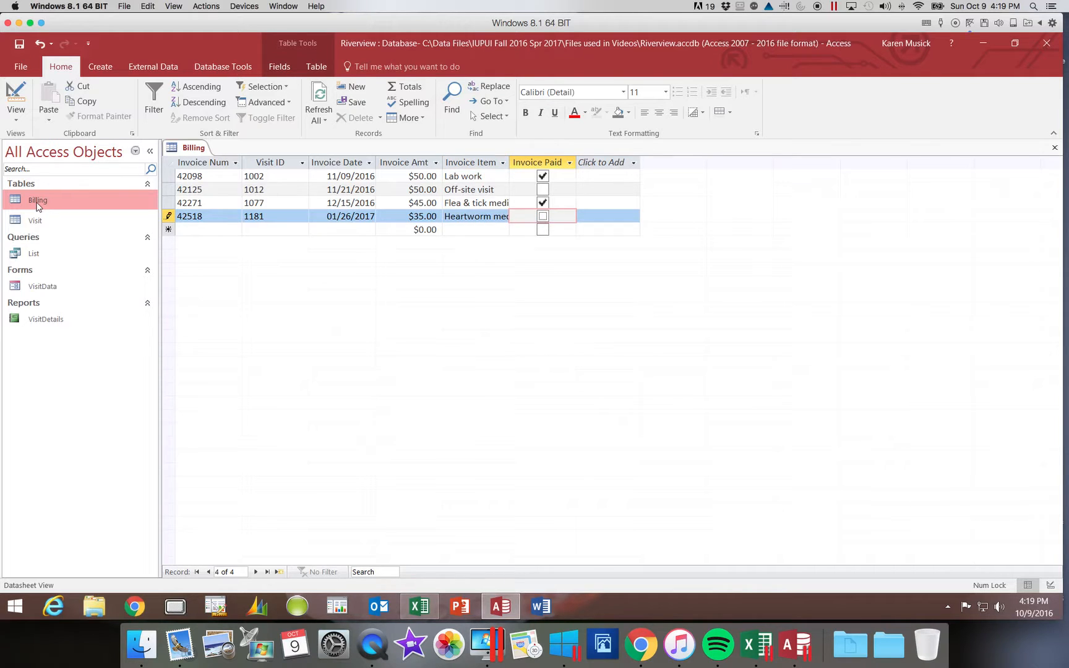
pyautogui.press('Tab')
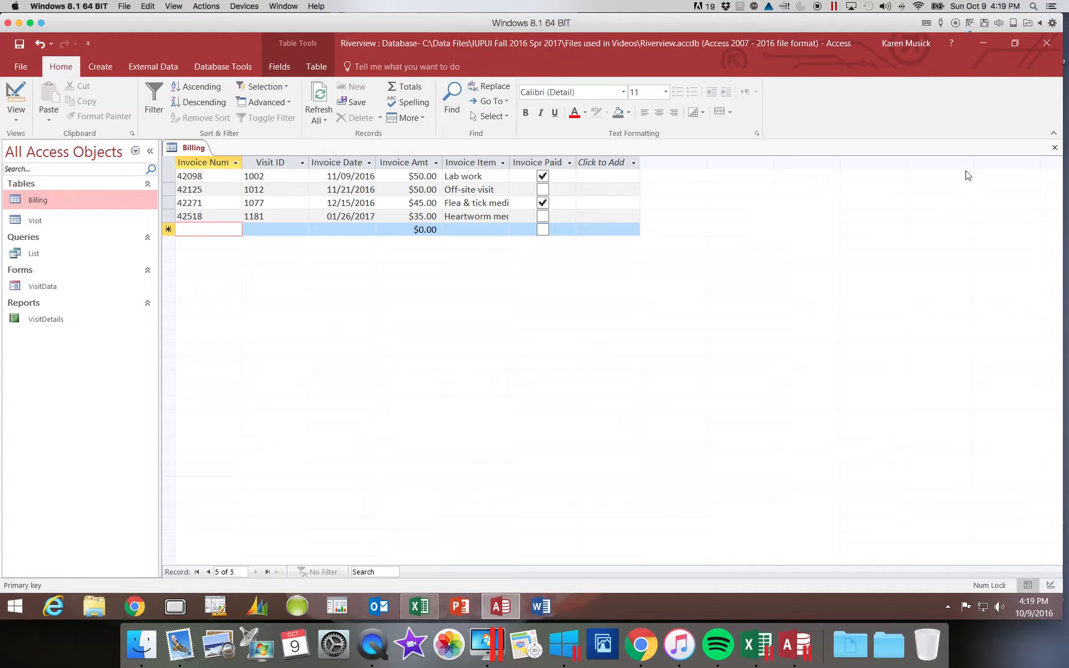
pyautogui.click(1055, 148)
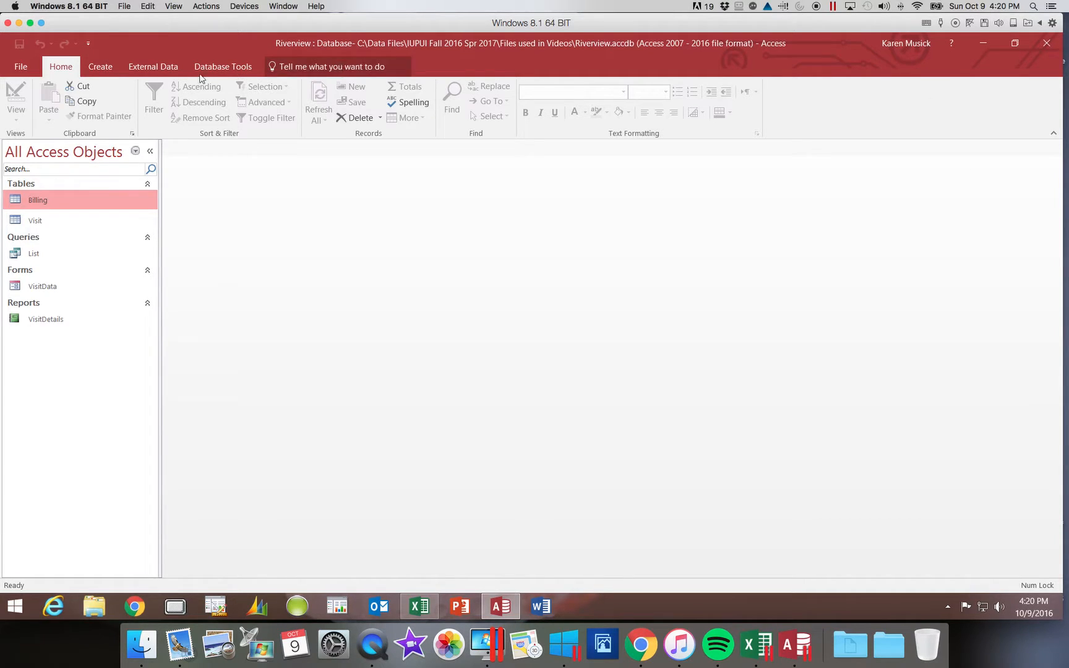
# Start an Excel spreadsheet import and choose Invoices.xlsx from the "Files used in Videos" folder as the source file
pyautogui.click(151, 70)
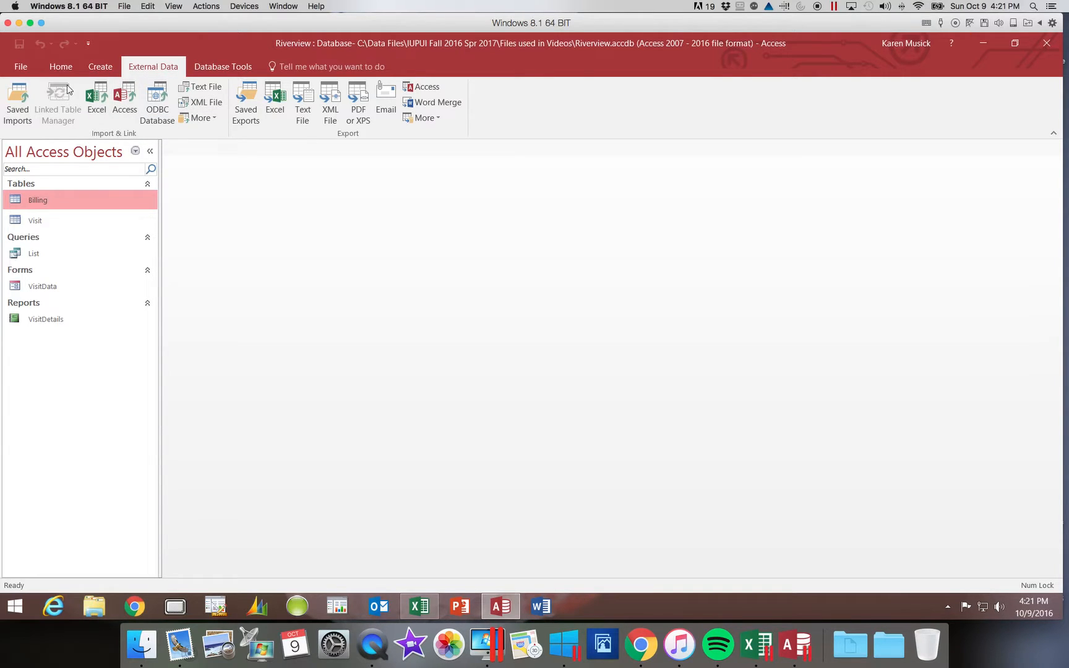
pyautogui.click(99, 110)
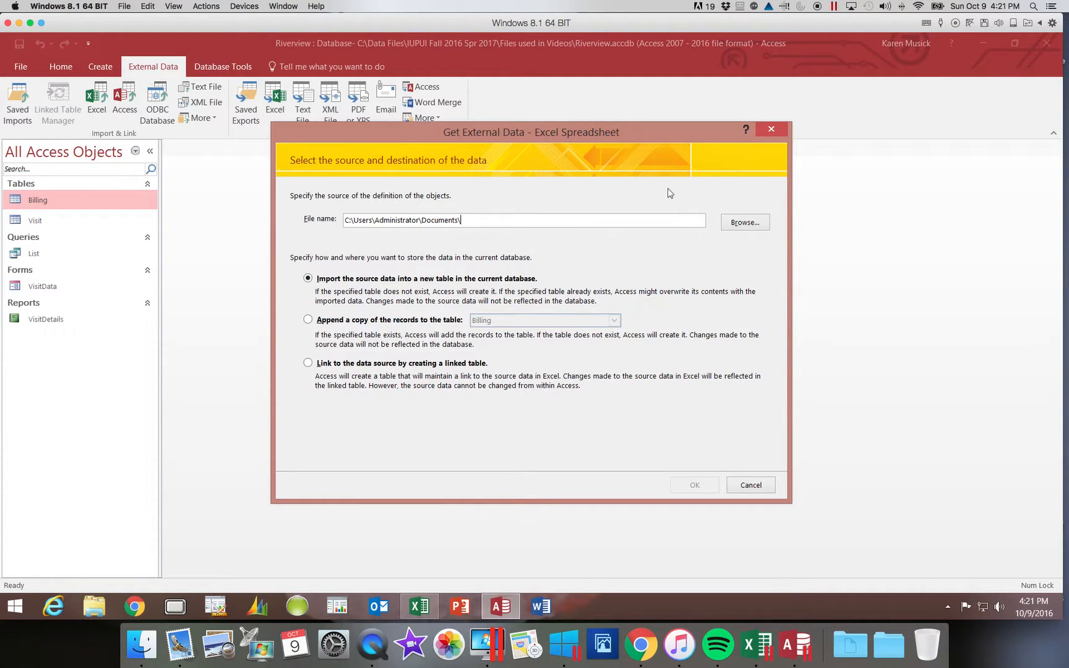
pyautogui.click(749, 227)
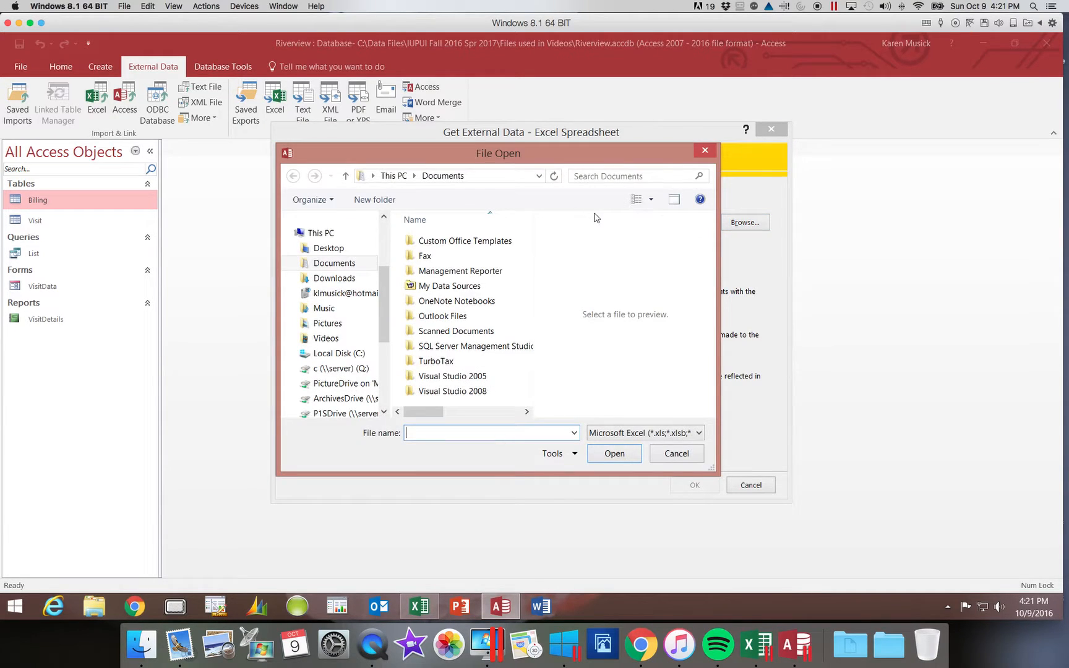
pyautogui.click(349, 357)
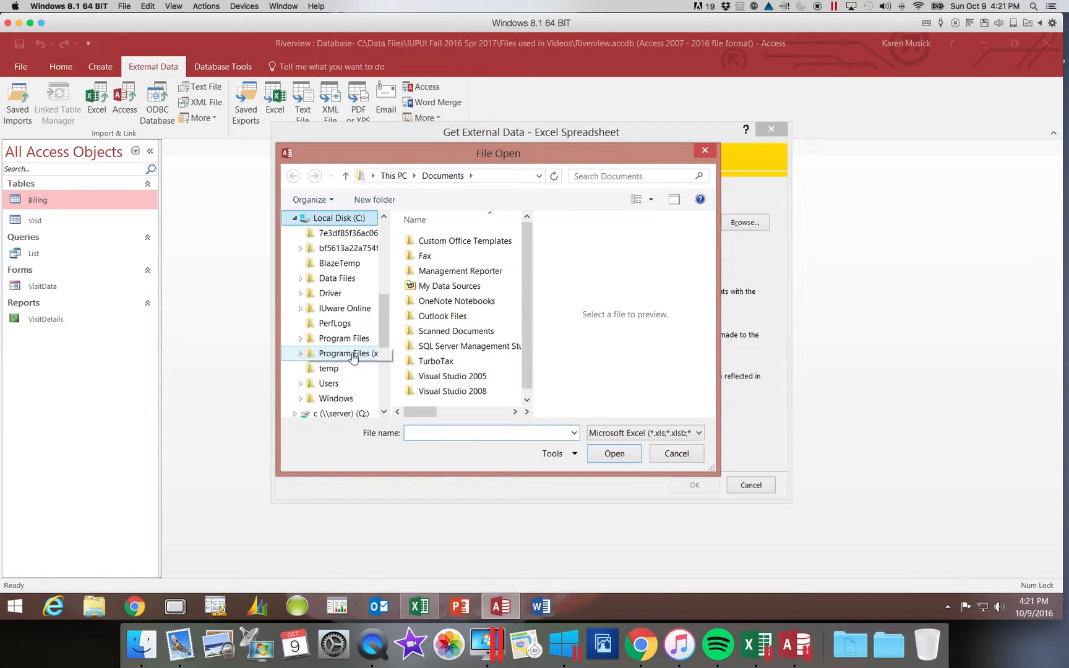
pyautogui.doubleClick(442, 291)
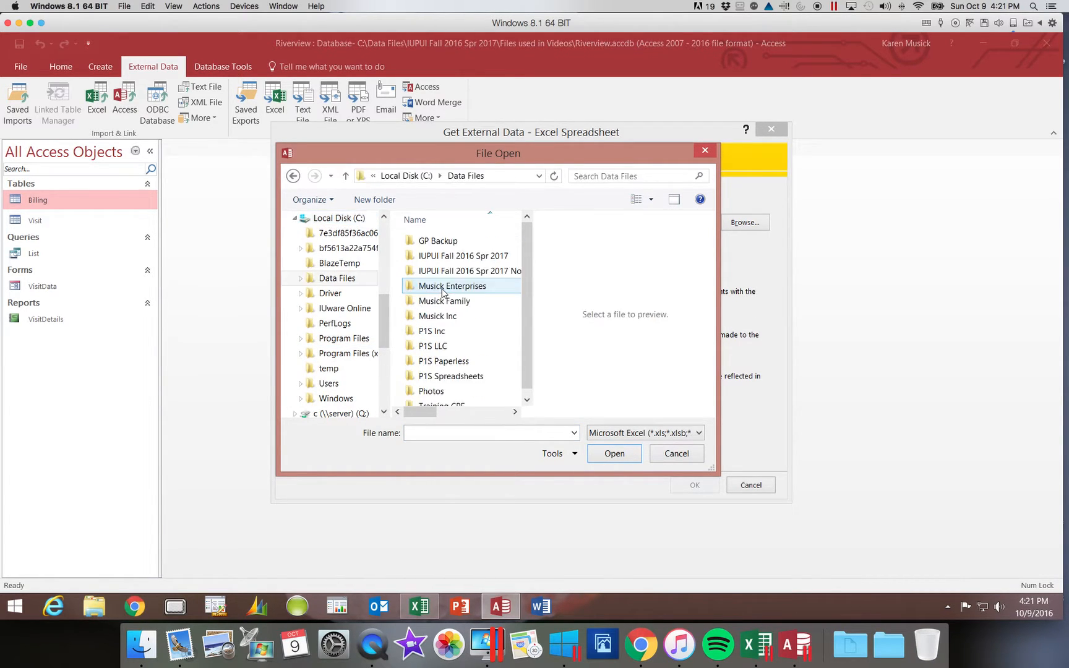
pyautogui.doubleClick(446, 255)
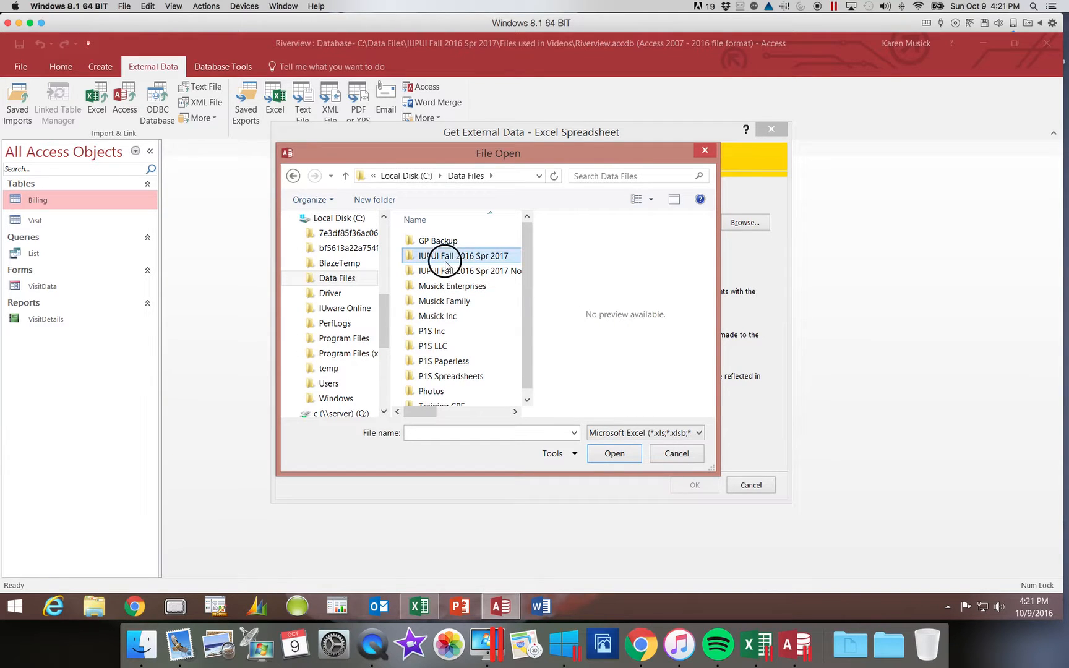
pyautogui.doubleClick(449, 331)
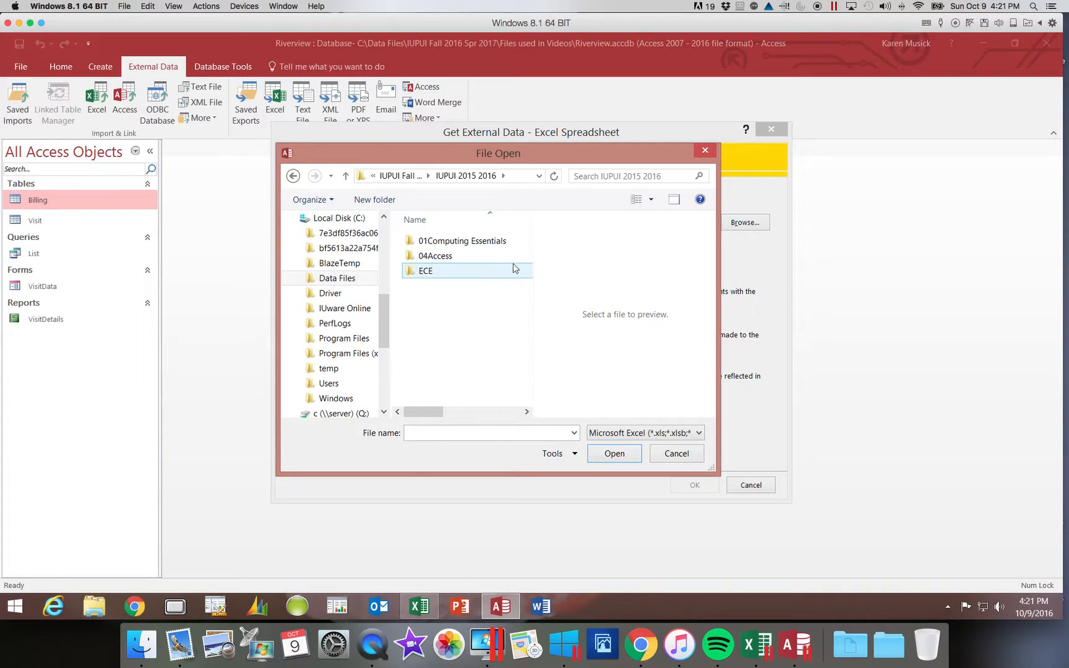
pyautogui.click(399, 175)
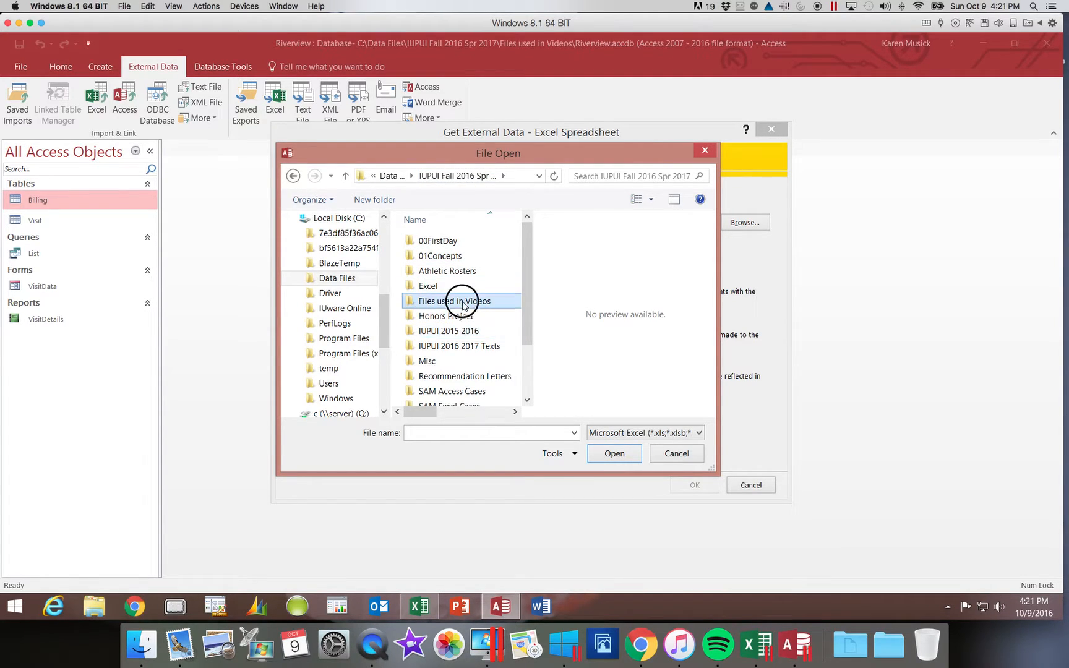
pyautogui.doubleClick(462, 302)
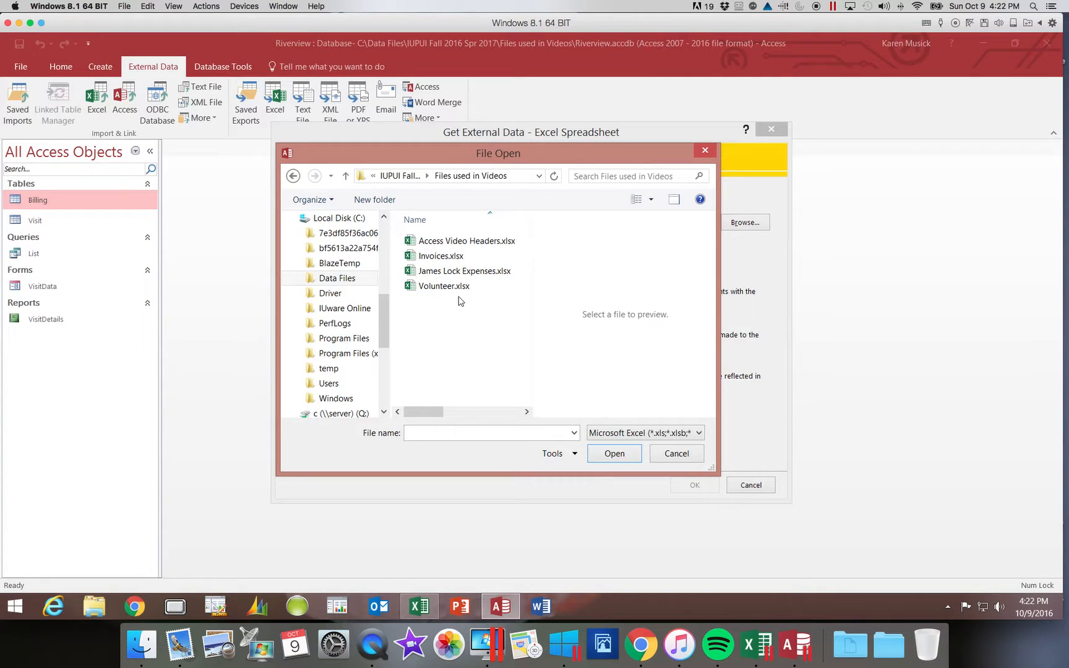
pyautogui.click(447, 258)
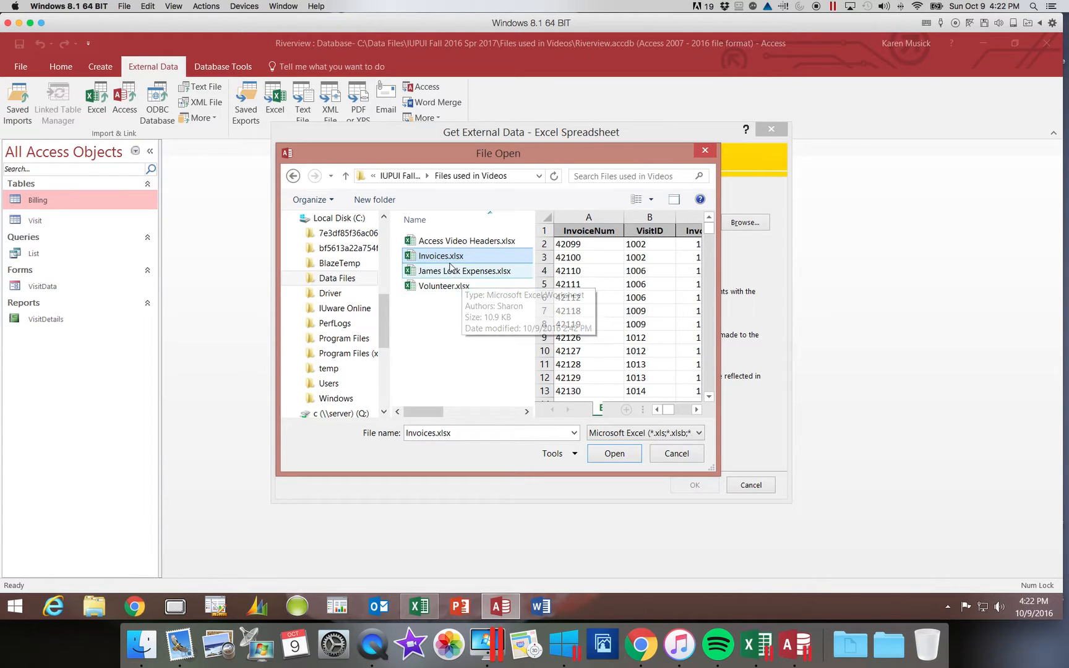
pyautogui.click(614, 456)
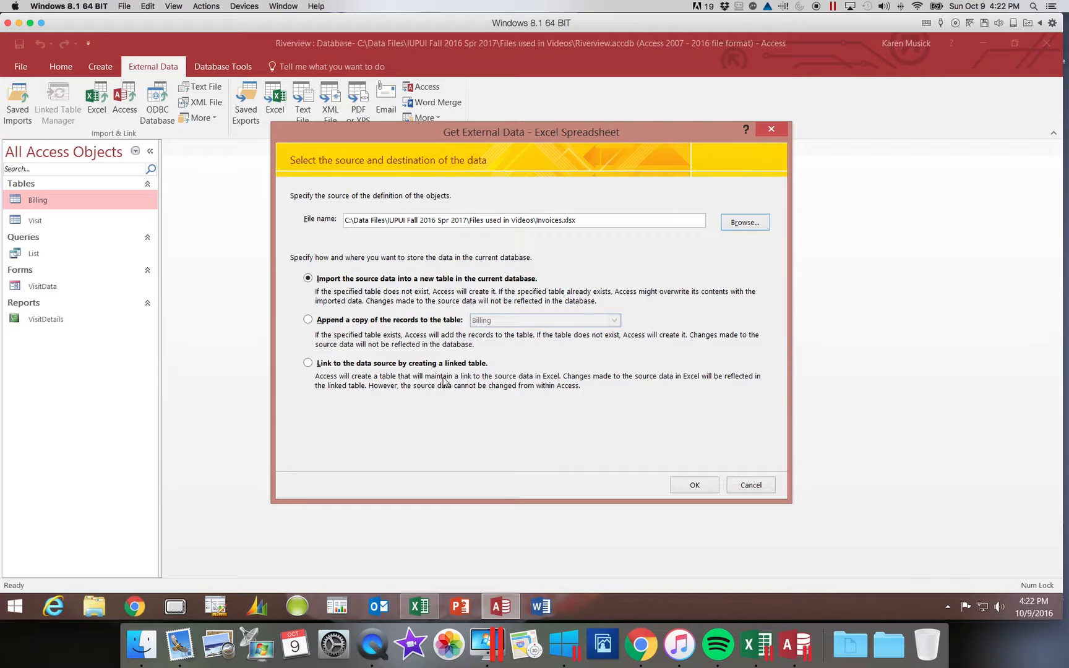
# Set the import to append a copy of the records to the Billing table and proceed to the import wizard
pyautogui.click(312, 321)
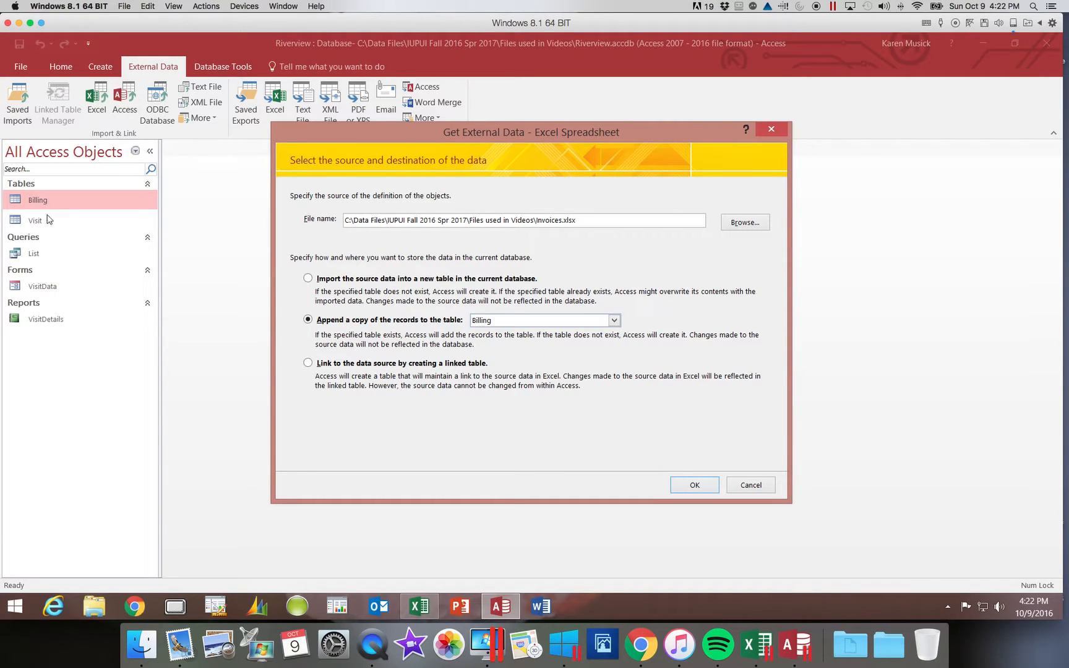
pyautogui.click(614, 321)
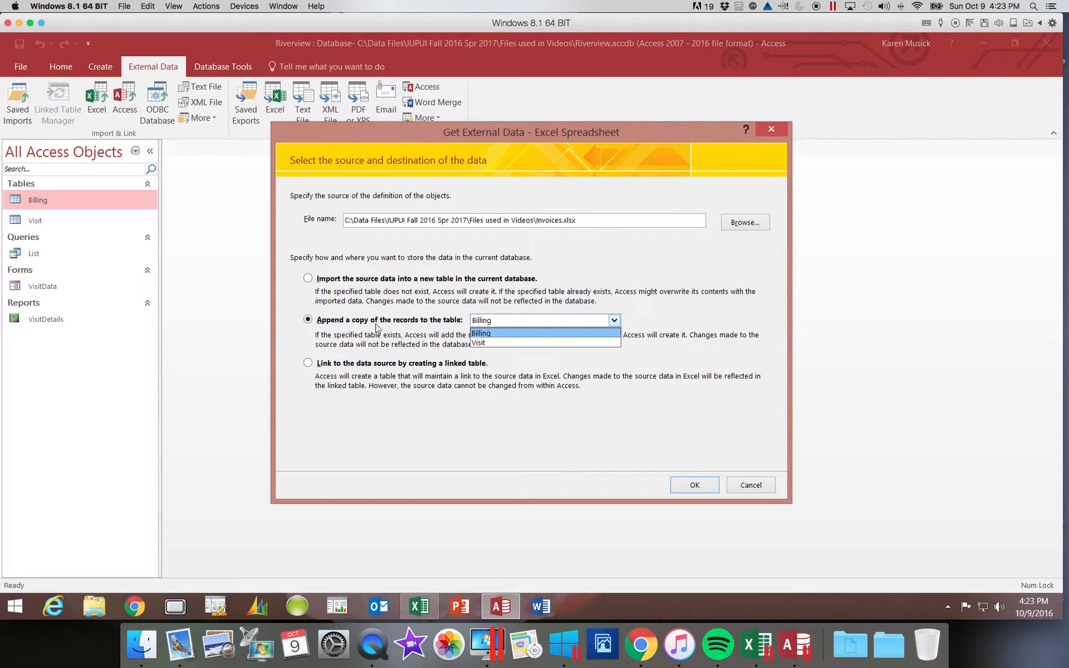
pyautogui.click(483, 334)
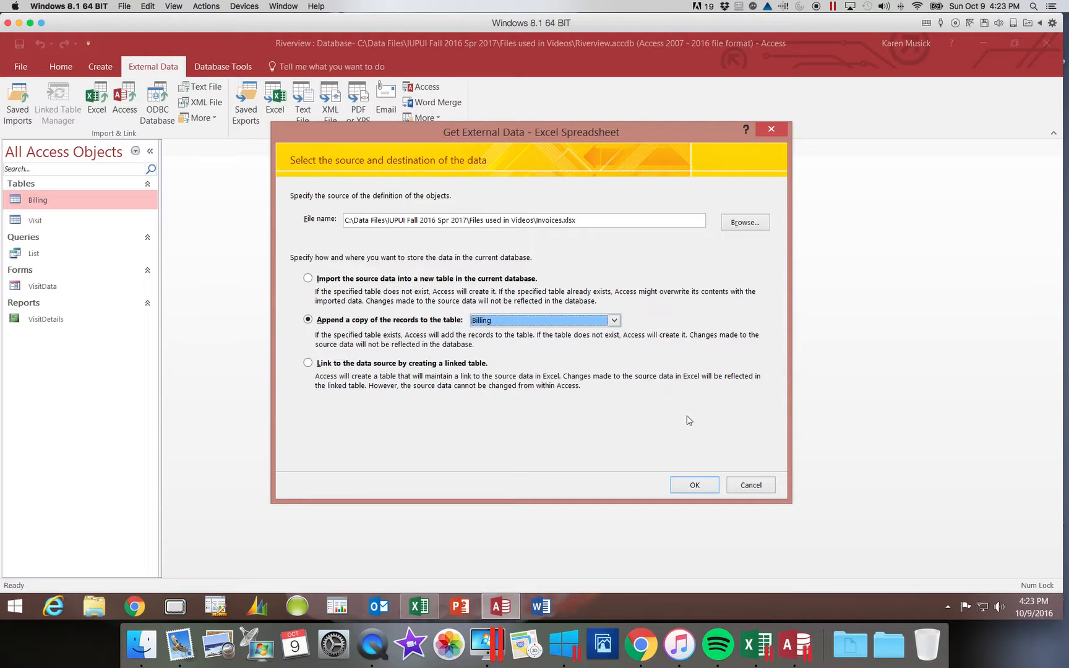
pyautogui.click(695, 486)
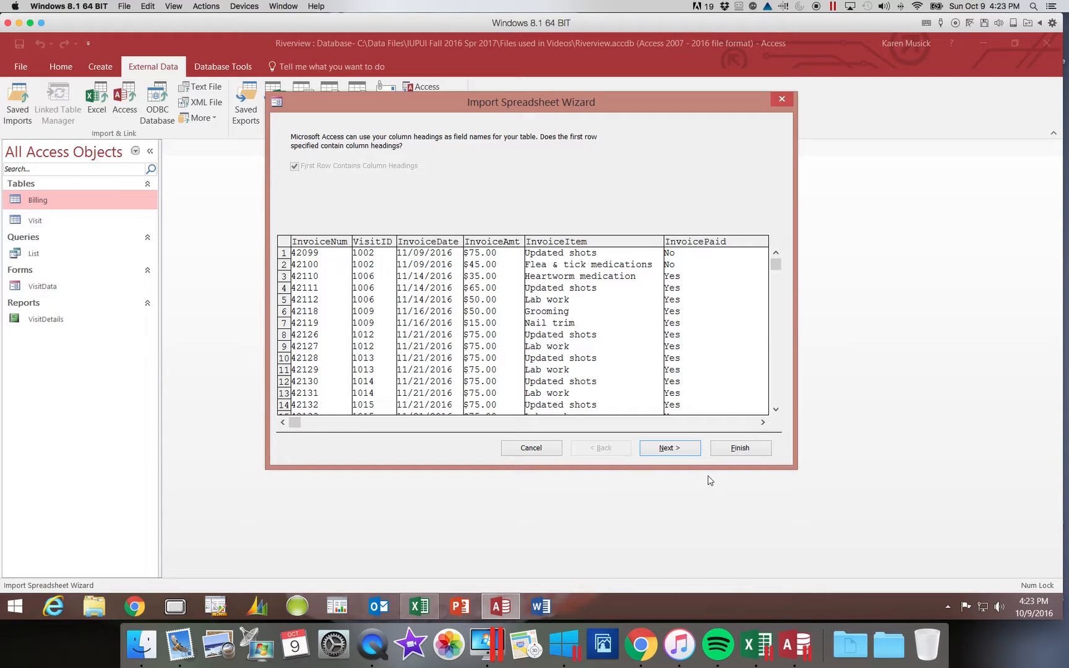
# Accept the wizard's column headings, finish importing into the Billing table, and close without saving the import steps
pyautogui.click(669, 447)
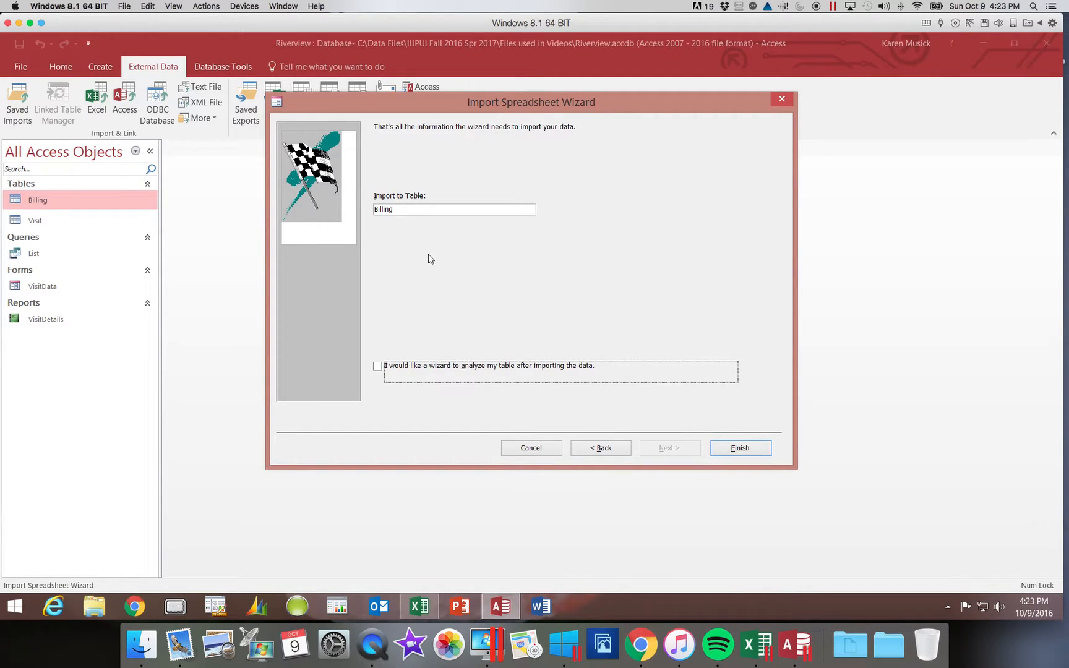
pyautogui.click(730, 454)
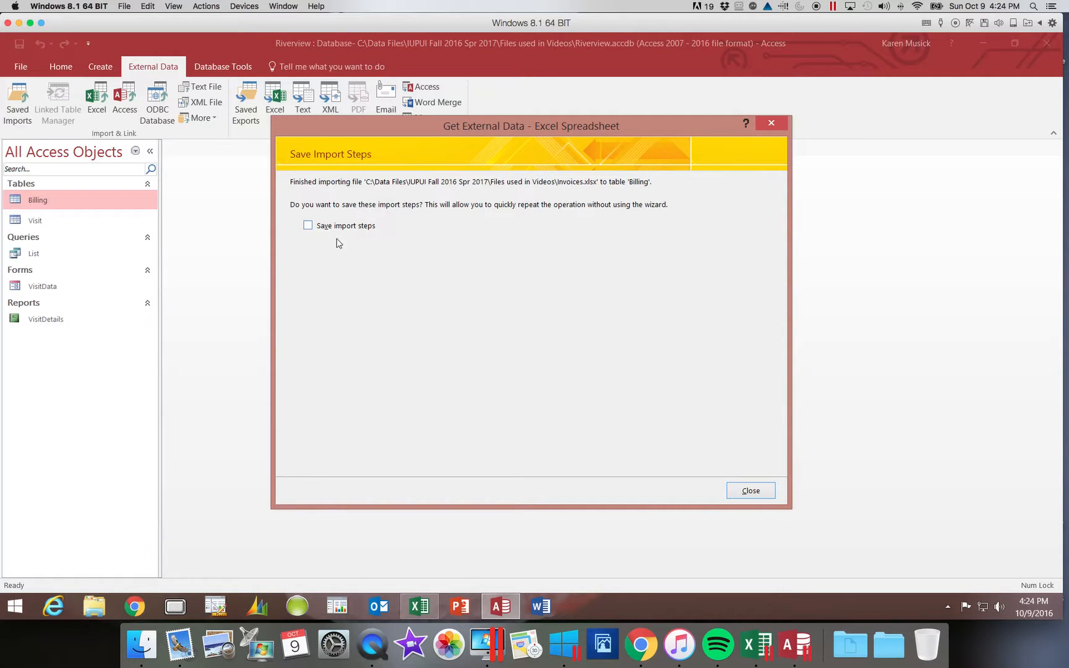
pyautogui.click(753, 493)
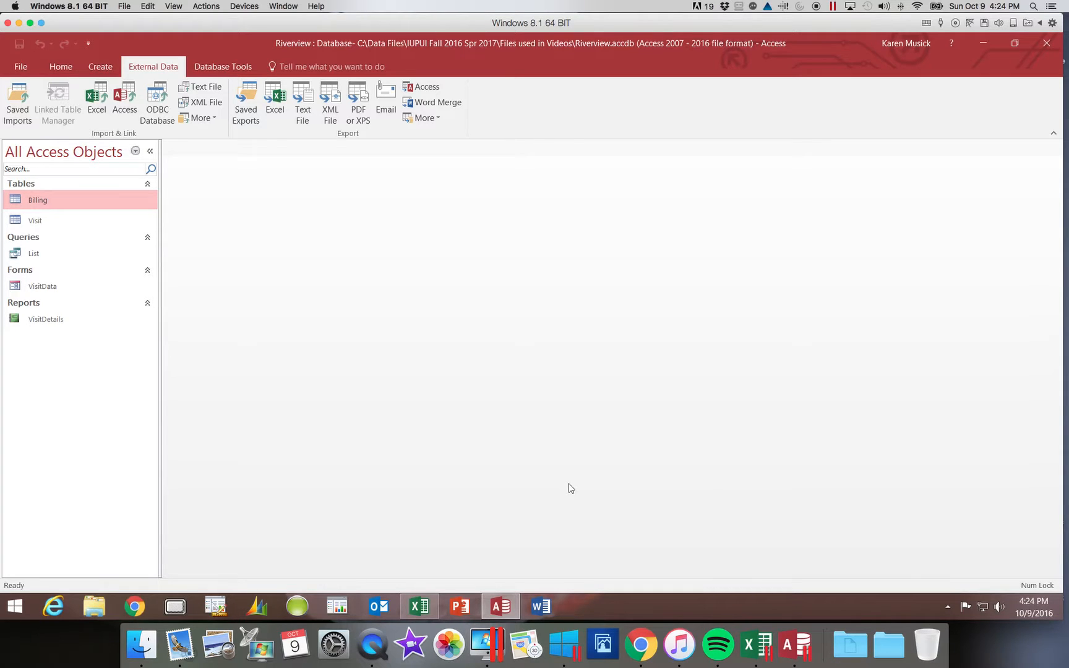
# Open the Billing table, widen the Invoice Item column to fit its contents, look through the records and close the table
pyautogui.doubleClick(68, 201)
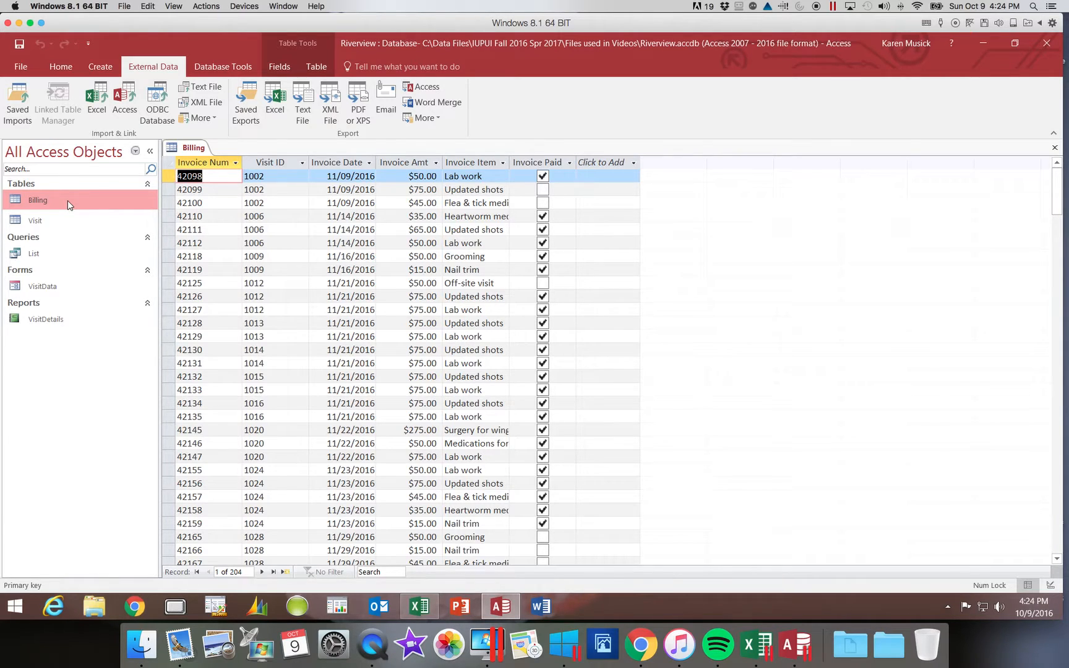
pyautogui.doubleClick(510, 162)
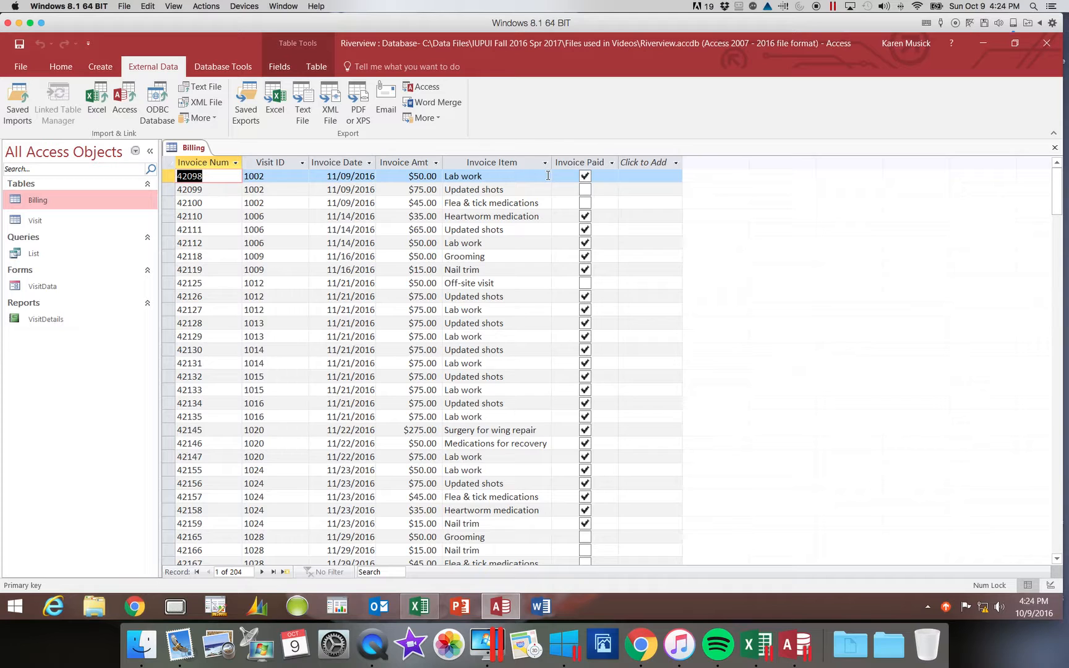
pyautogui.click(1056, 210)
pyautogui.moveTo(1056, 210); pyautogui.dragTo(1063, 168)
pyautogui.click(1055, 147)
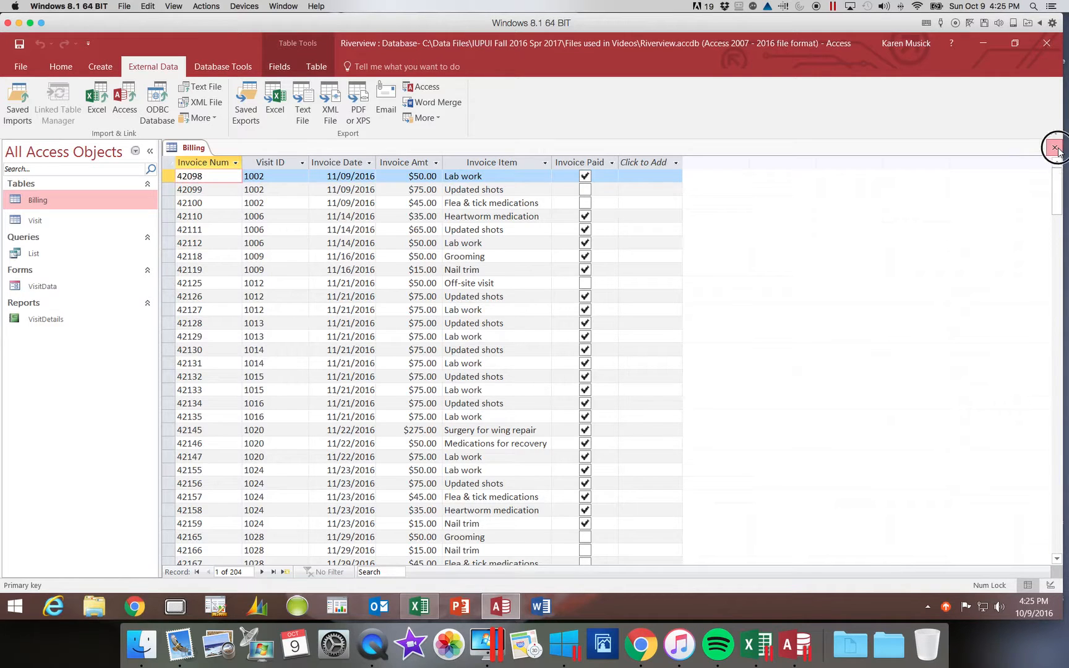